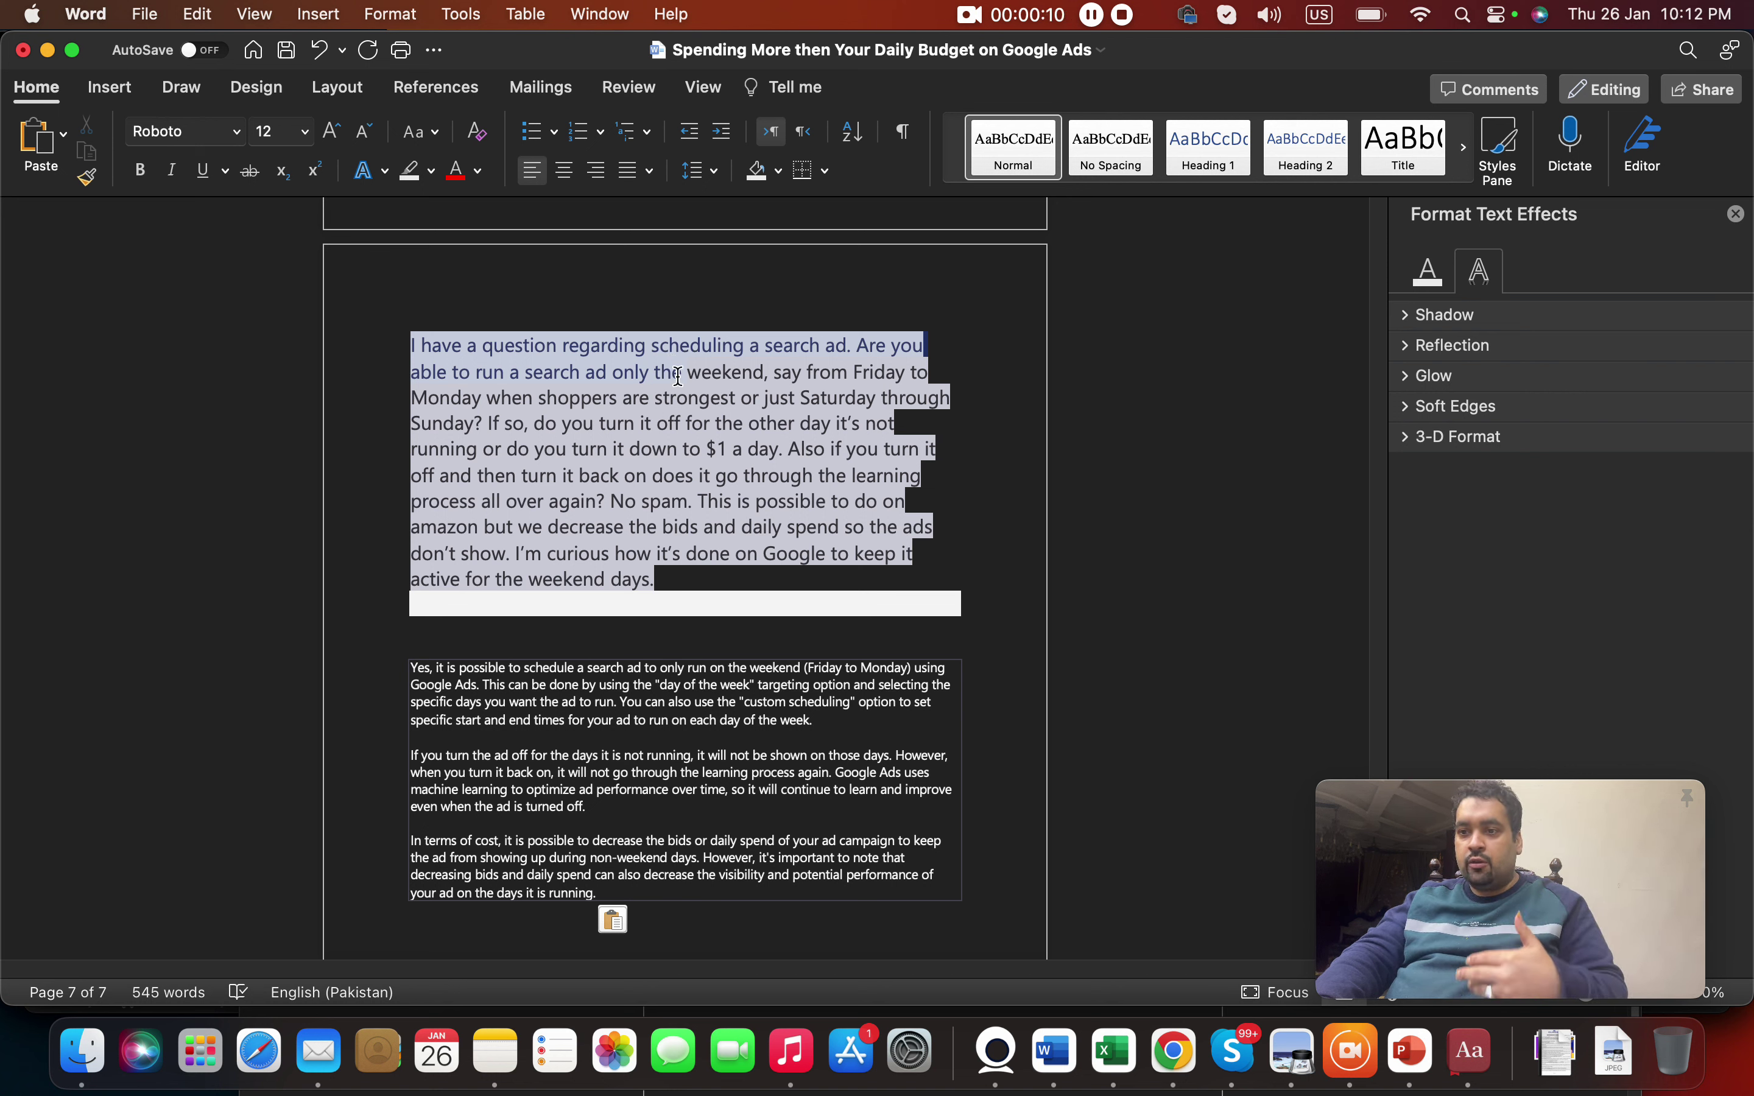
- Highlight parts of the viewer's question in Word, including the passage about the learning process
drag(678, 376, 679, 378)
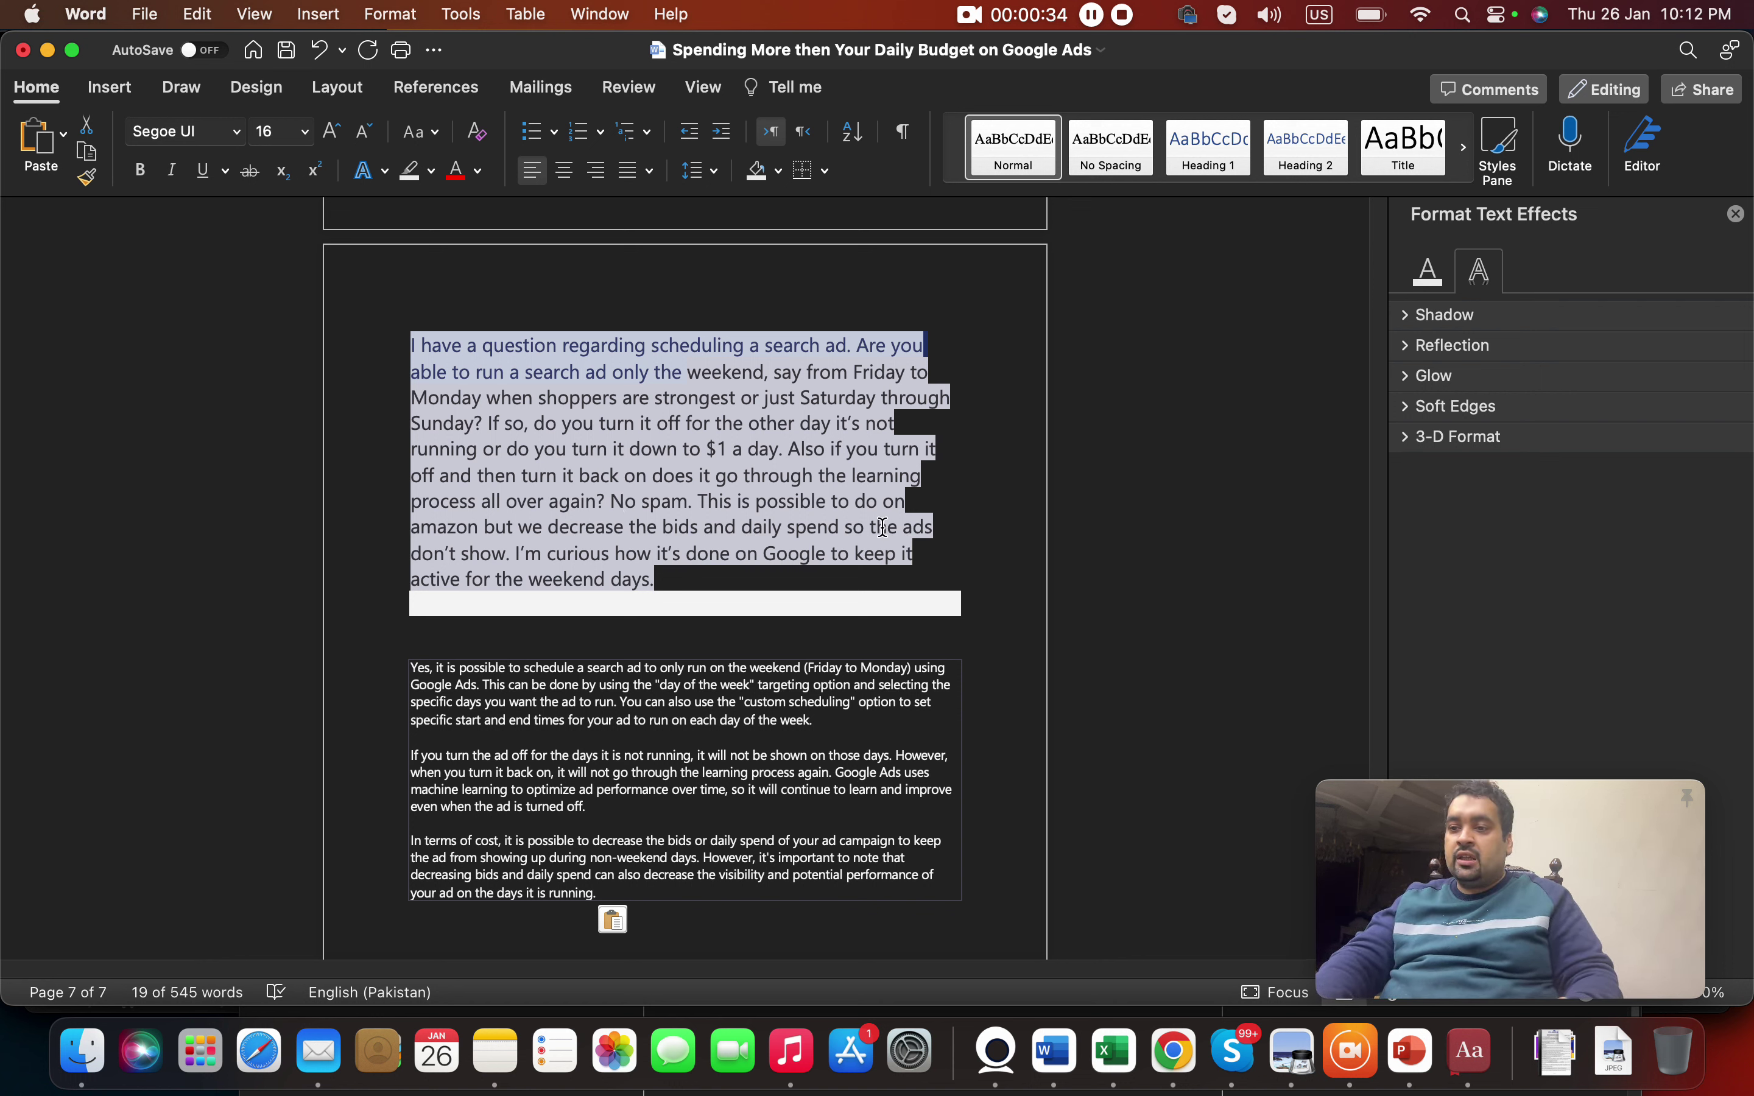
mouse_move(1324, 792)
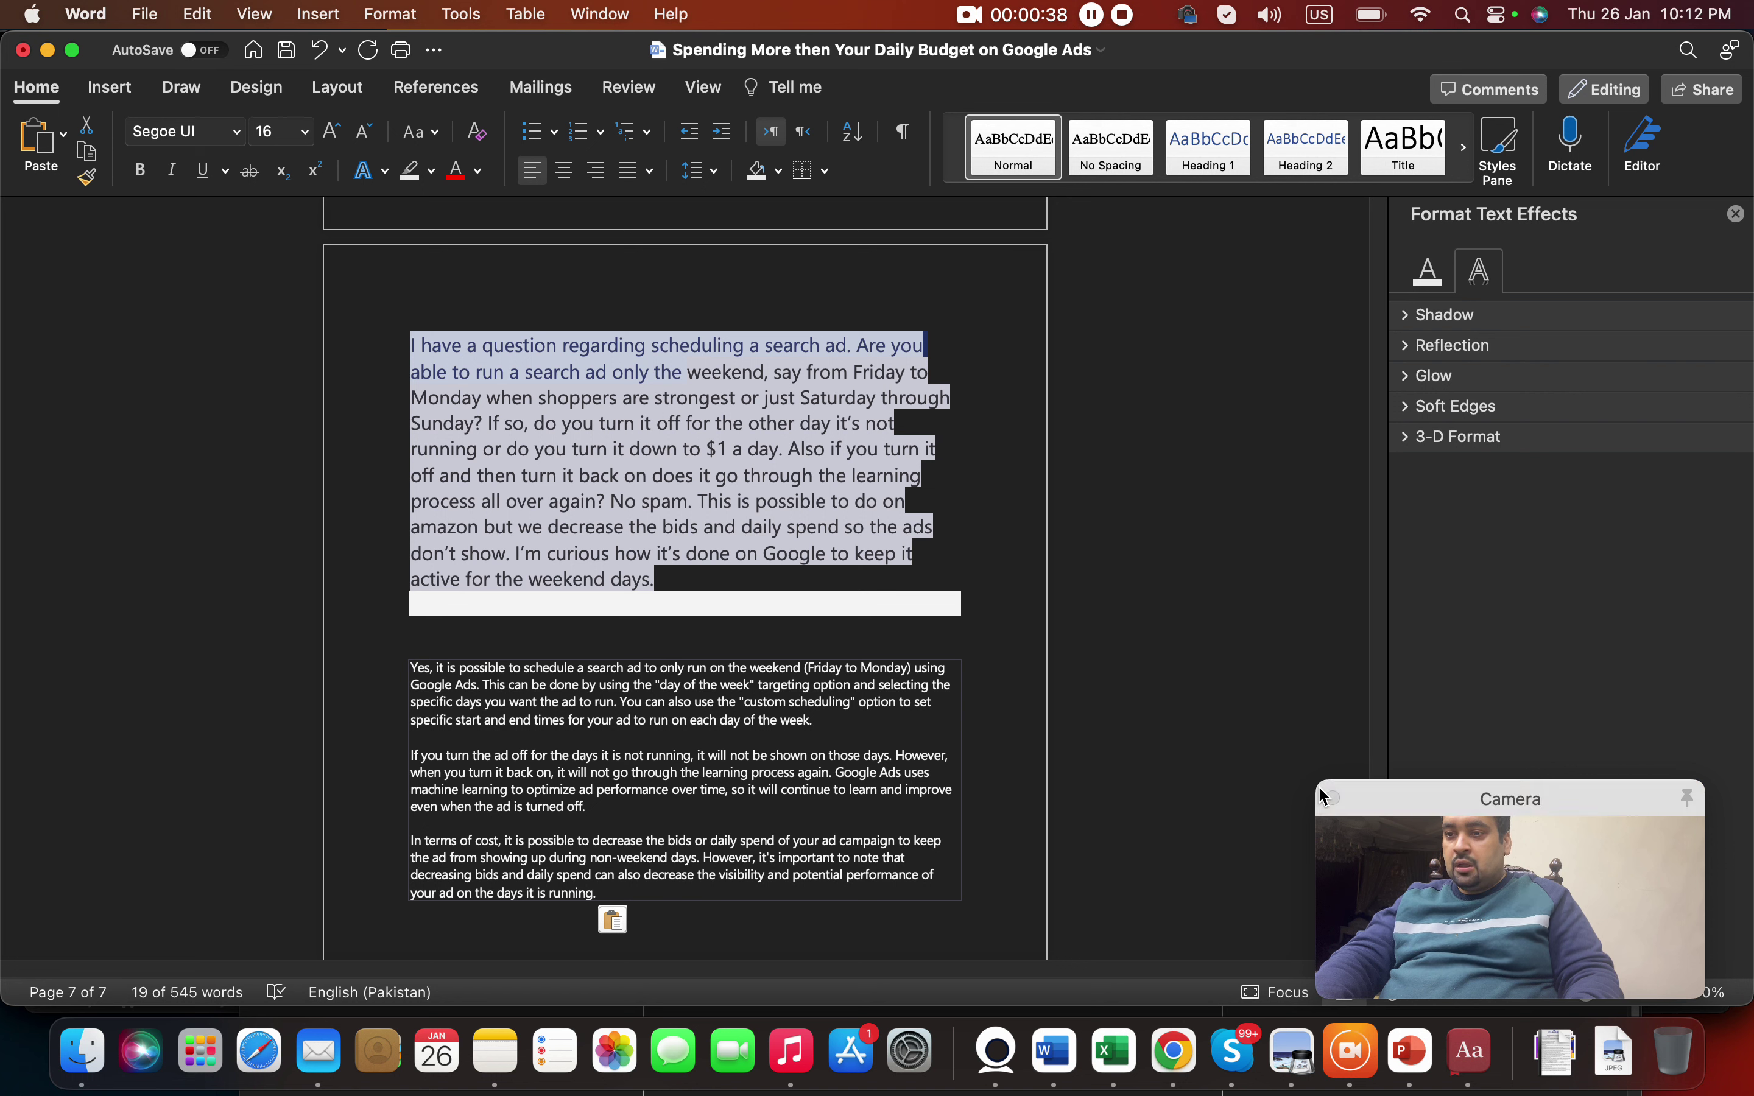
click(803, 457)
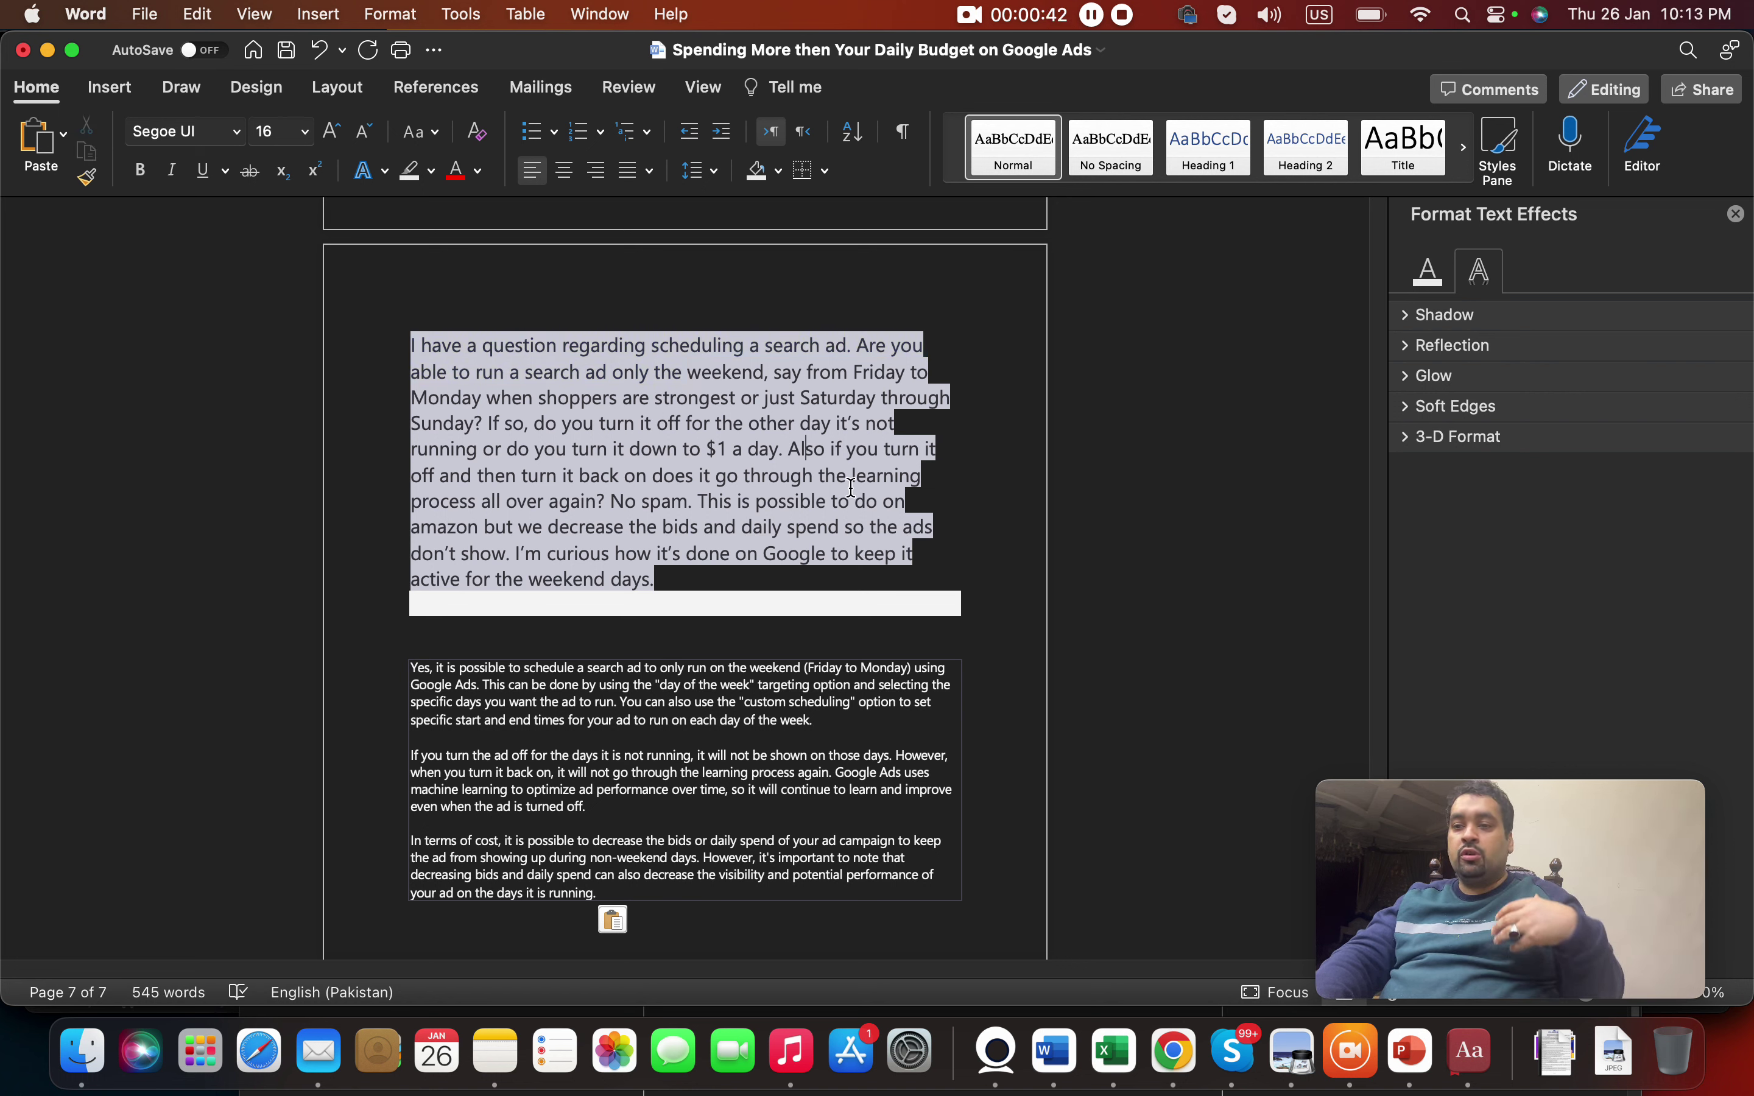
drag(851, 479, 850, 506)
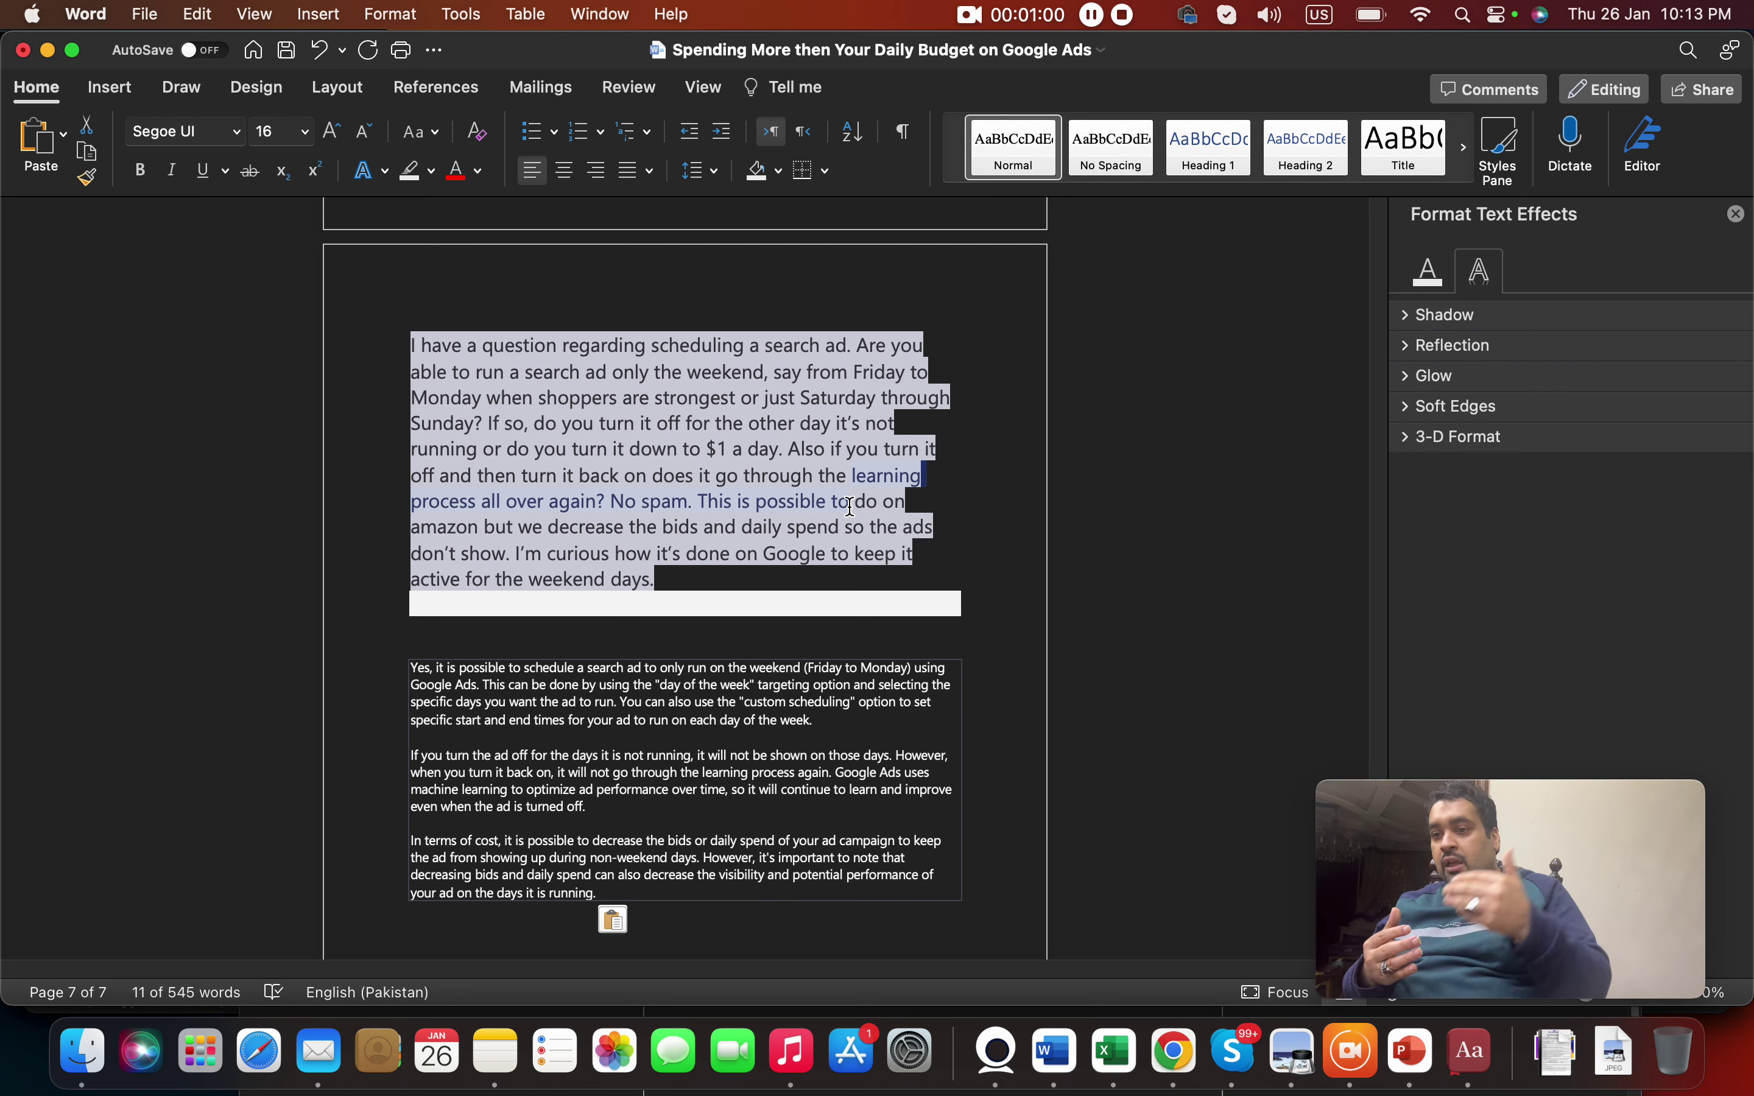
- In Google Ads, open the Argan oil campaign's device report
click(1179, 1043)
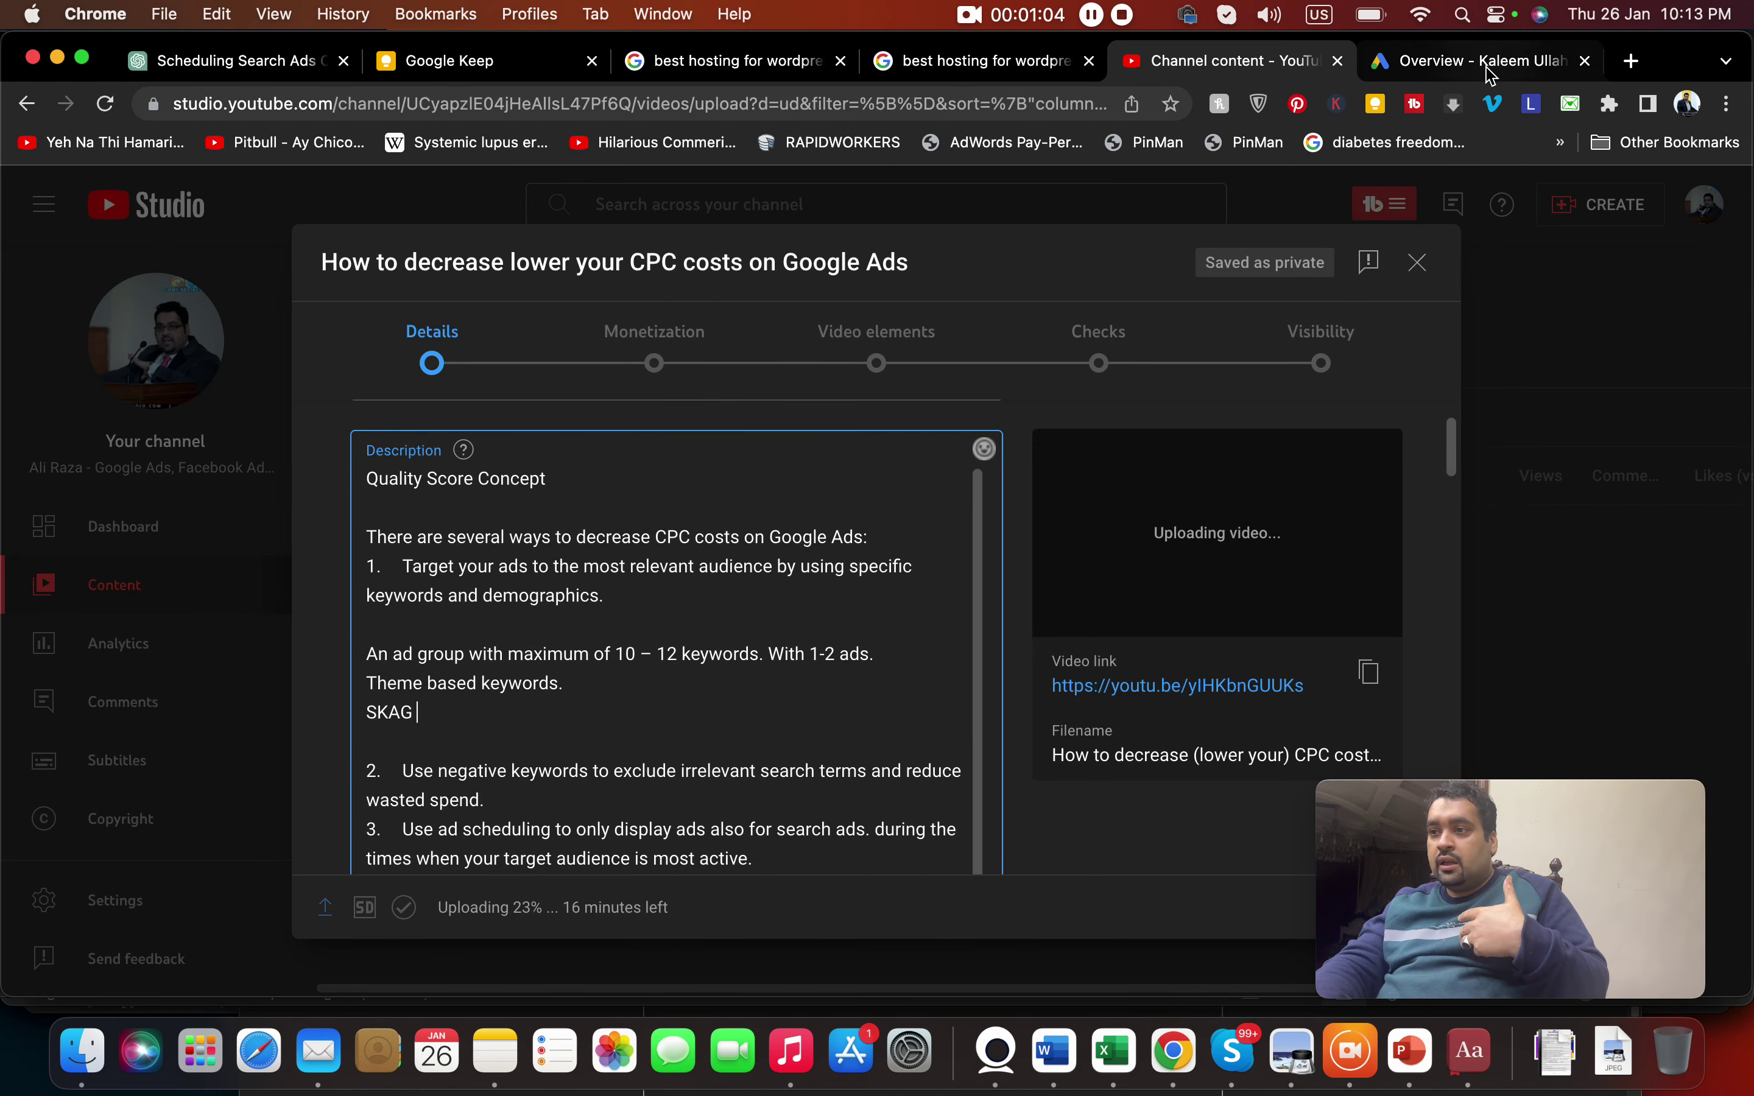
click(1493, 73)
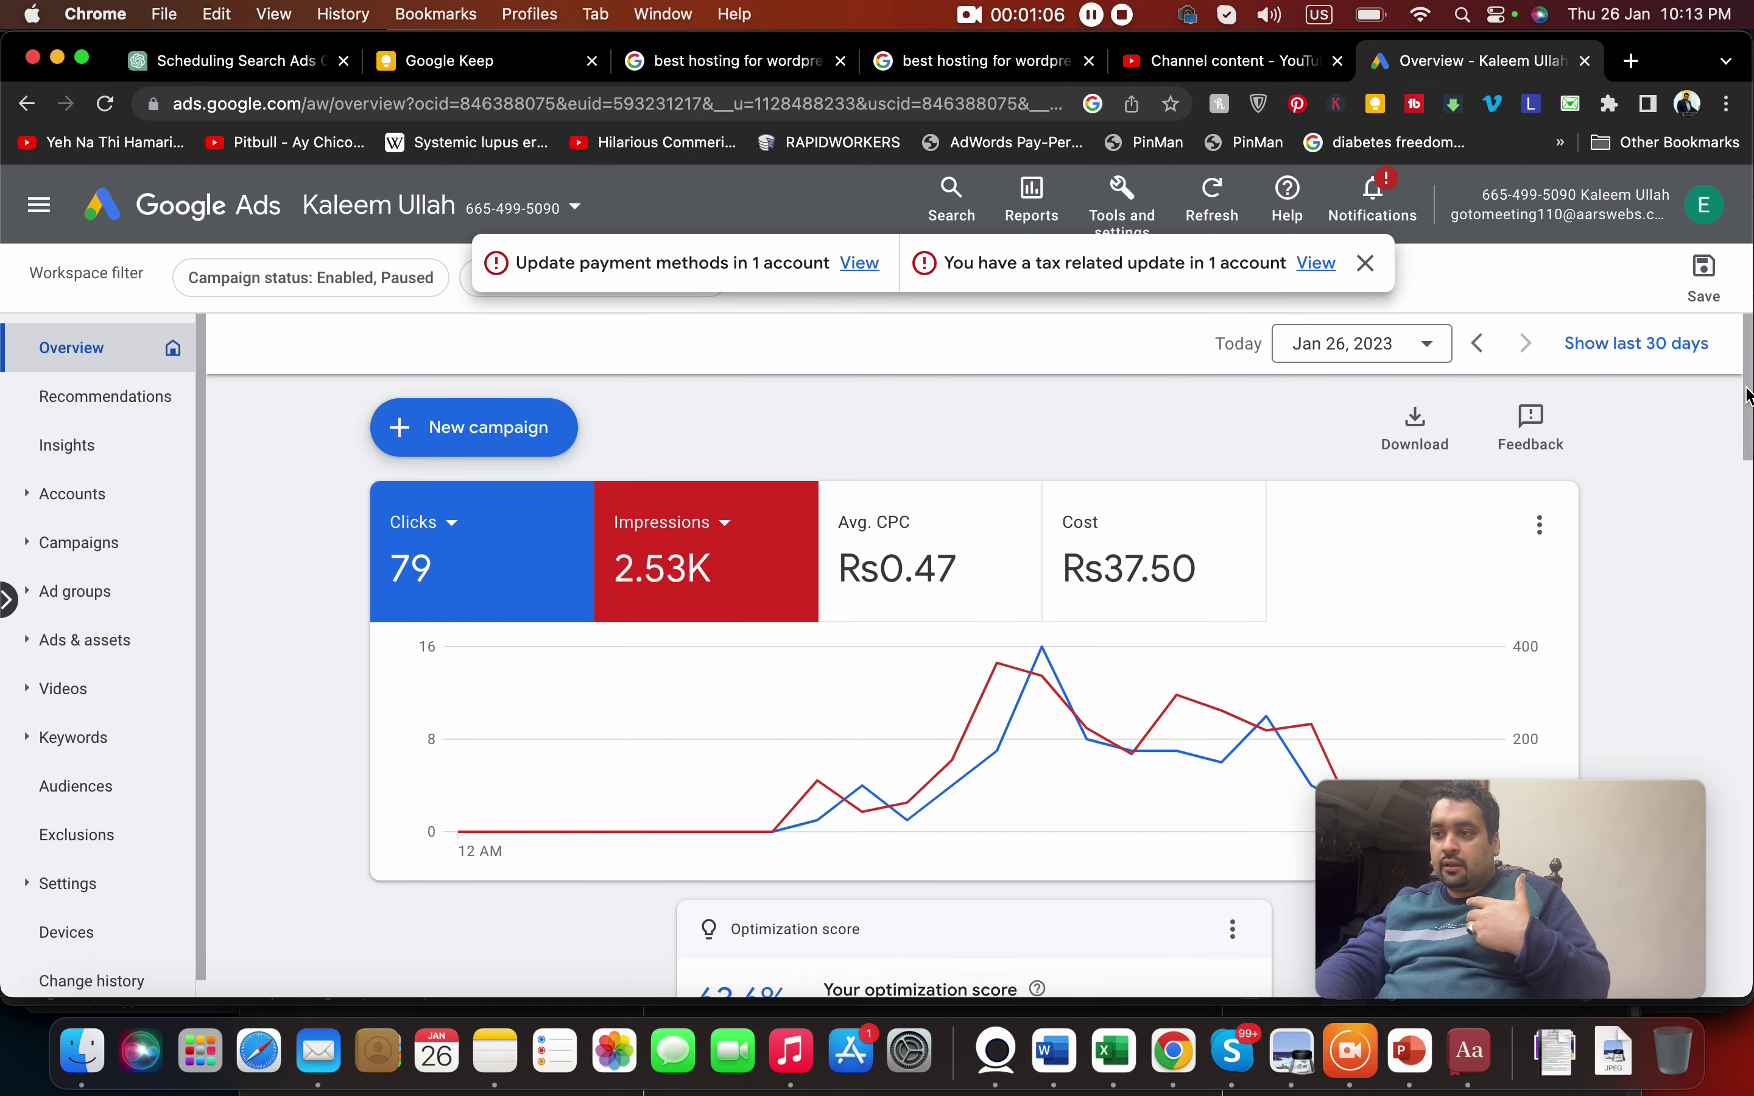
drag(1749, 411, 1749, 548)
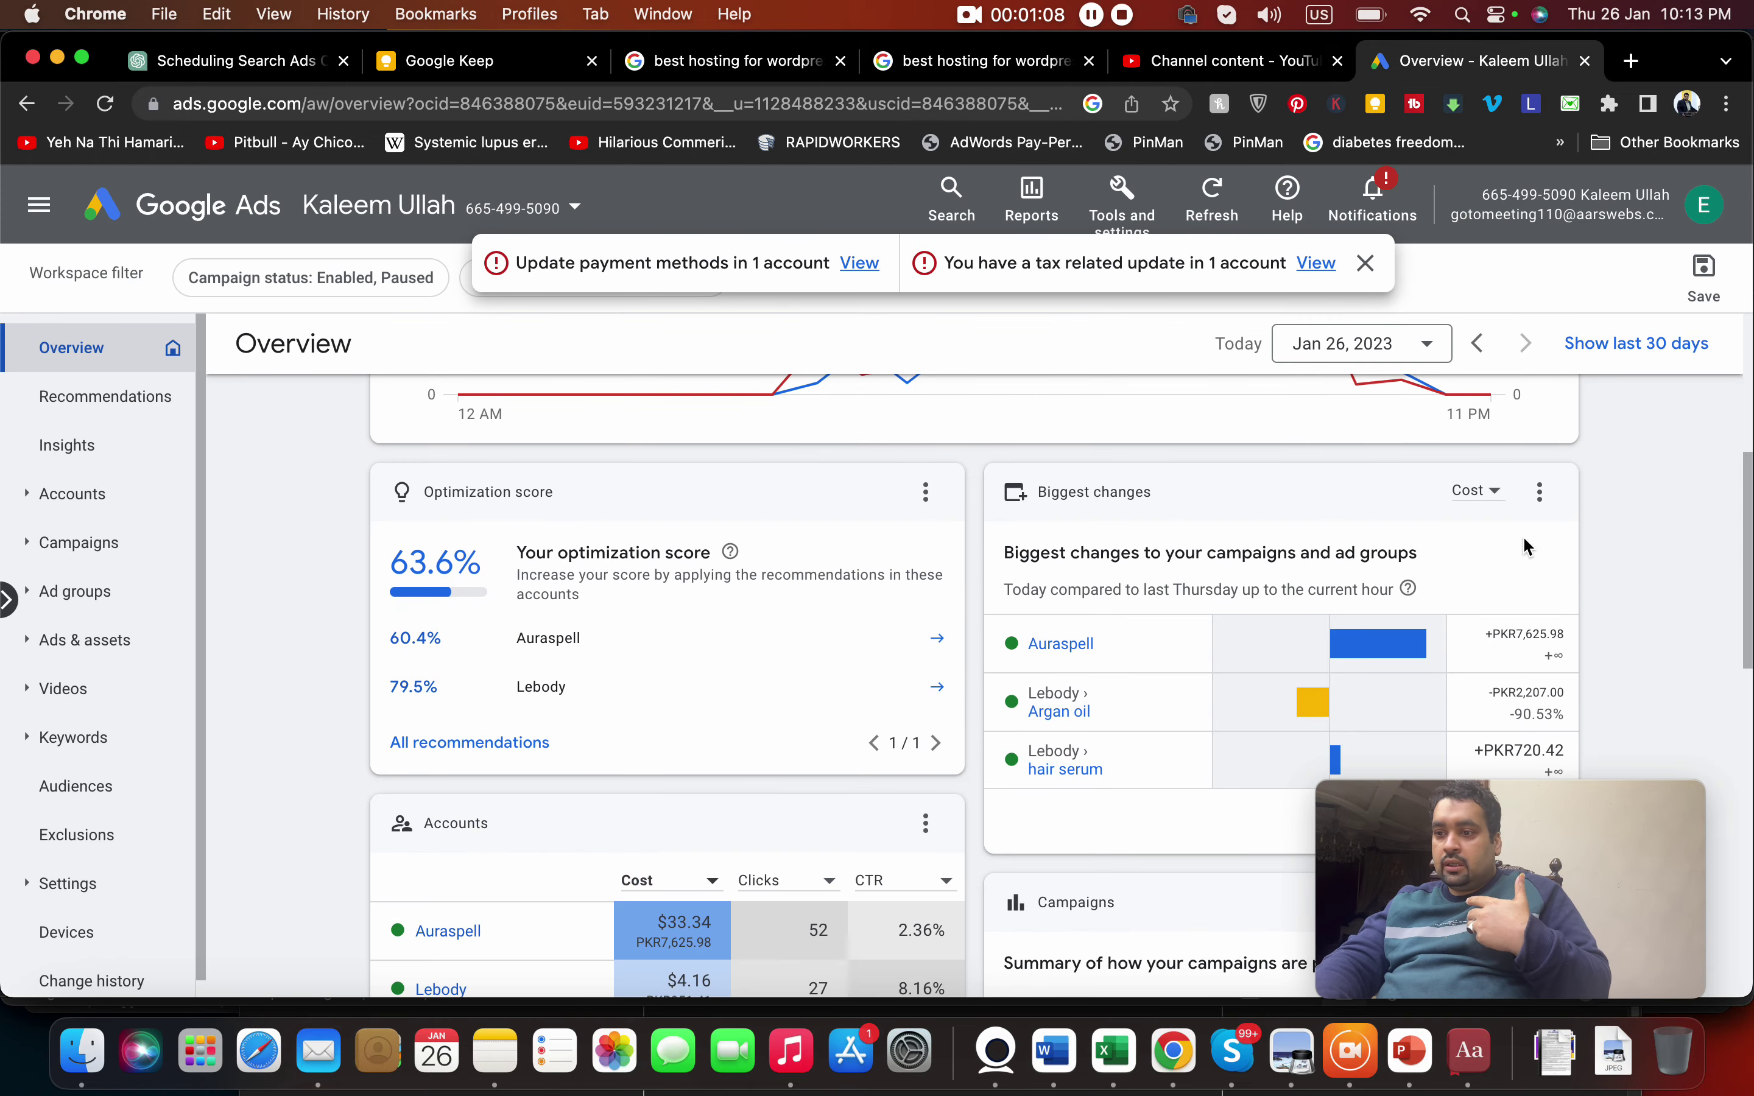
click(1044, 716)
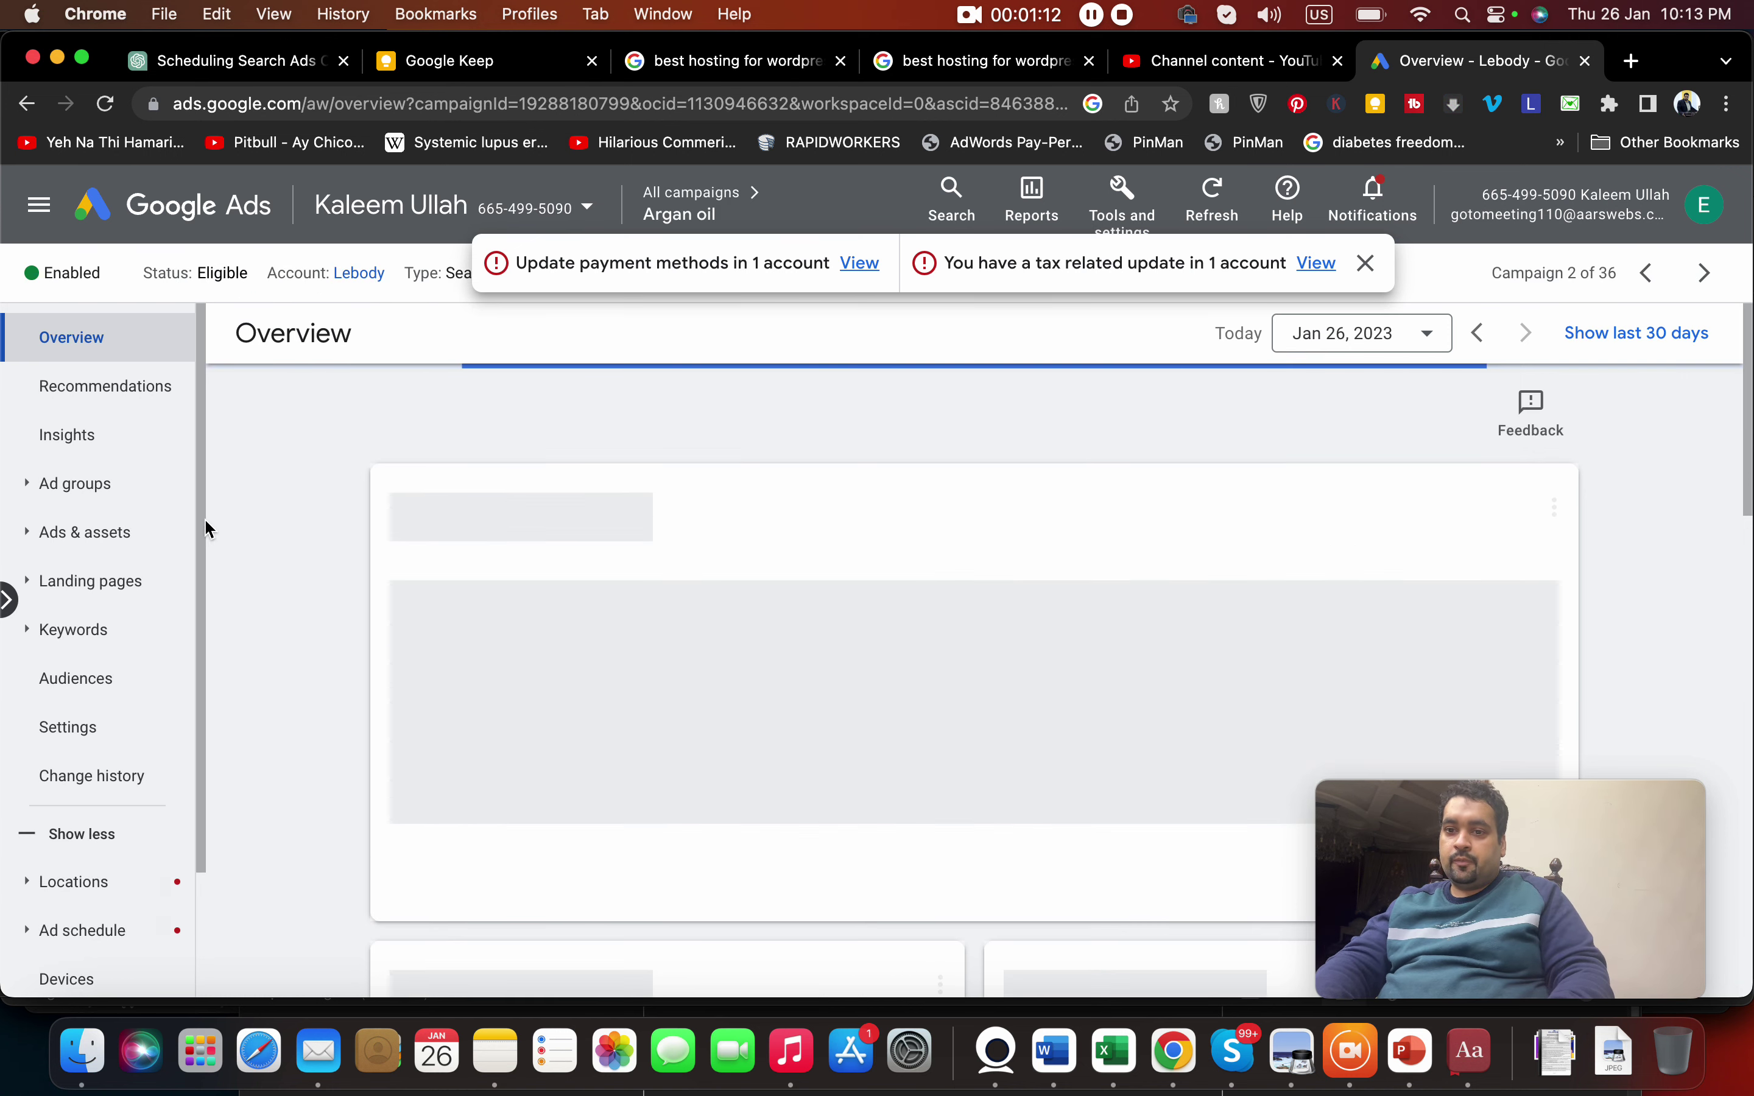
scroll(203, 579, down, 3)
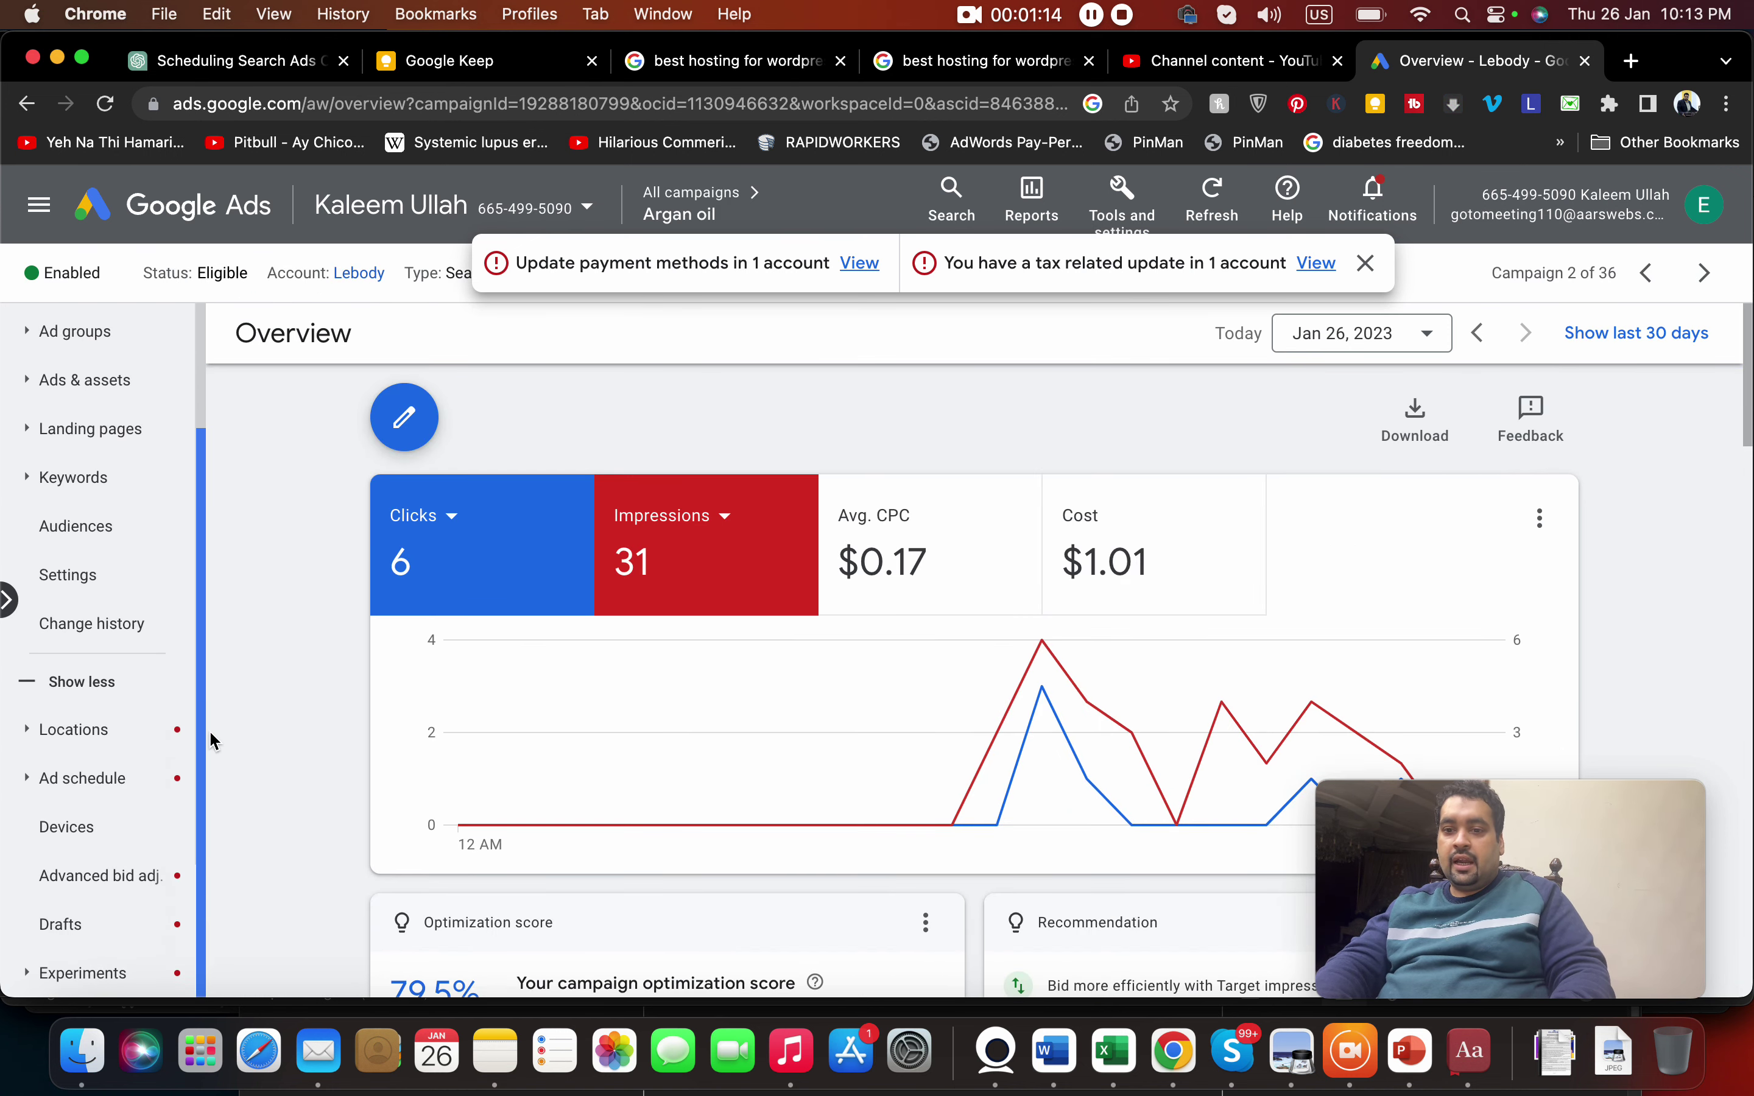
click(91, 829)
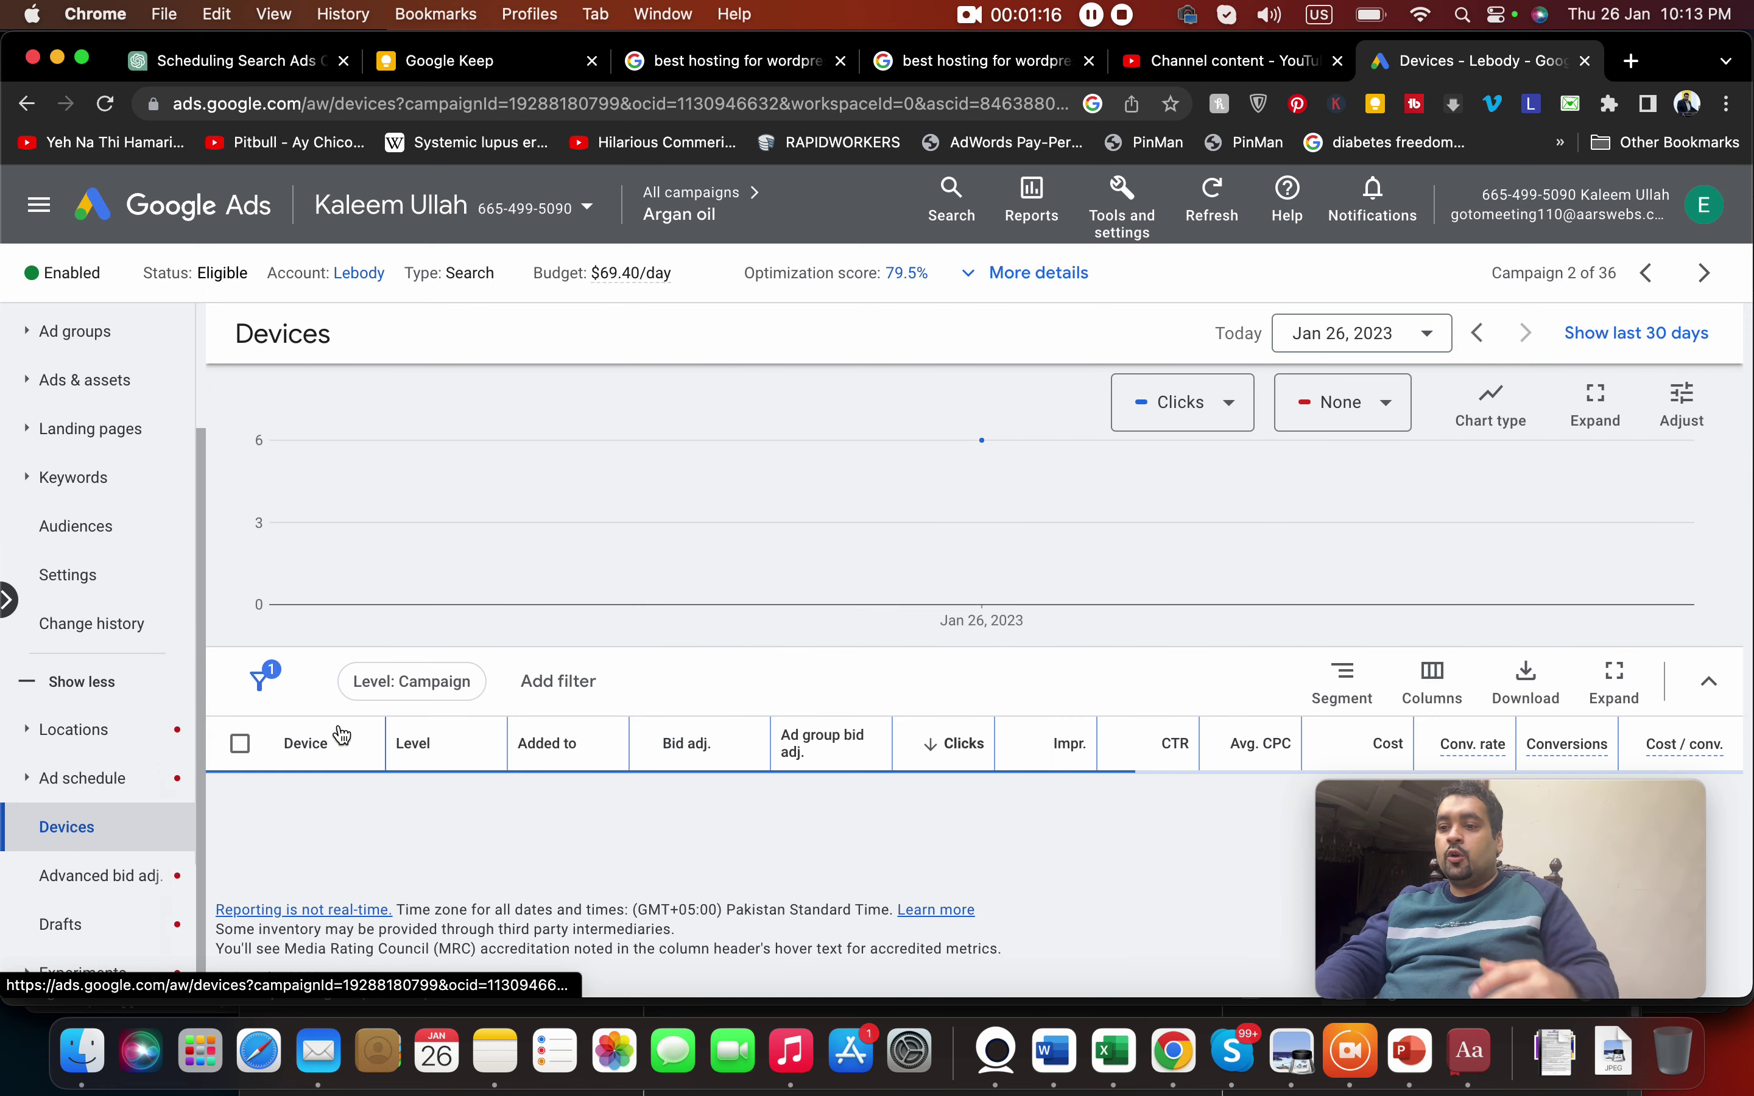
- Begin a 100% mobile phone bid decrease, cancel it unsaved, and go to the Ad schedule page
click(721, 797)
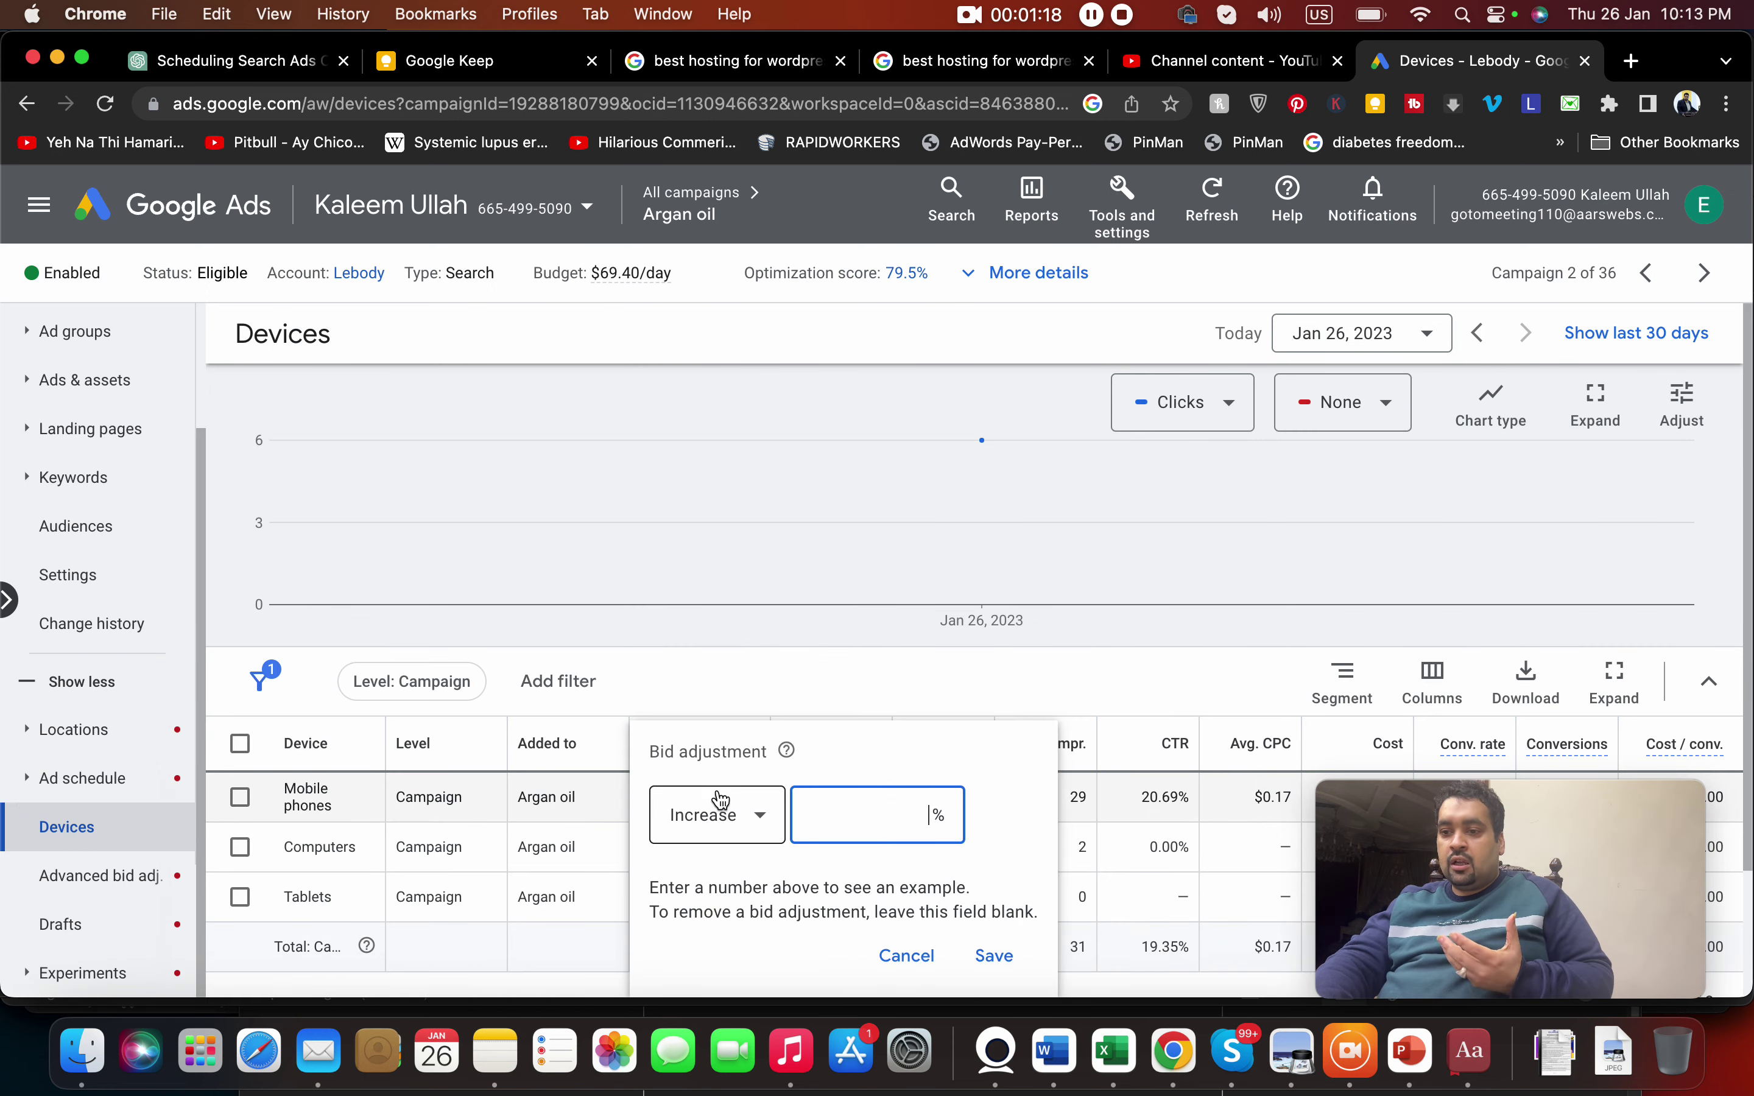
click(725, 812)
click(721, 892)
click(866, 814)
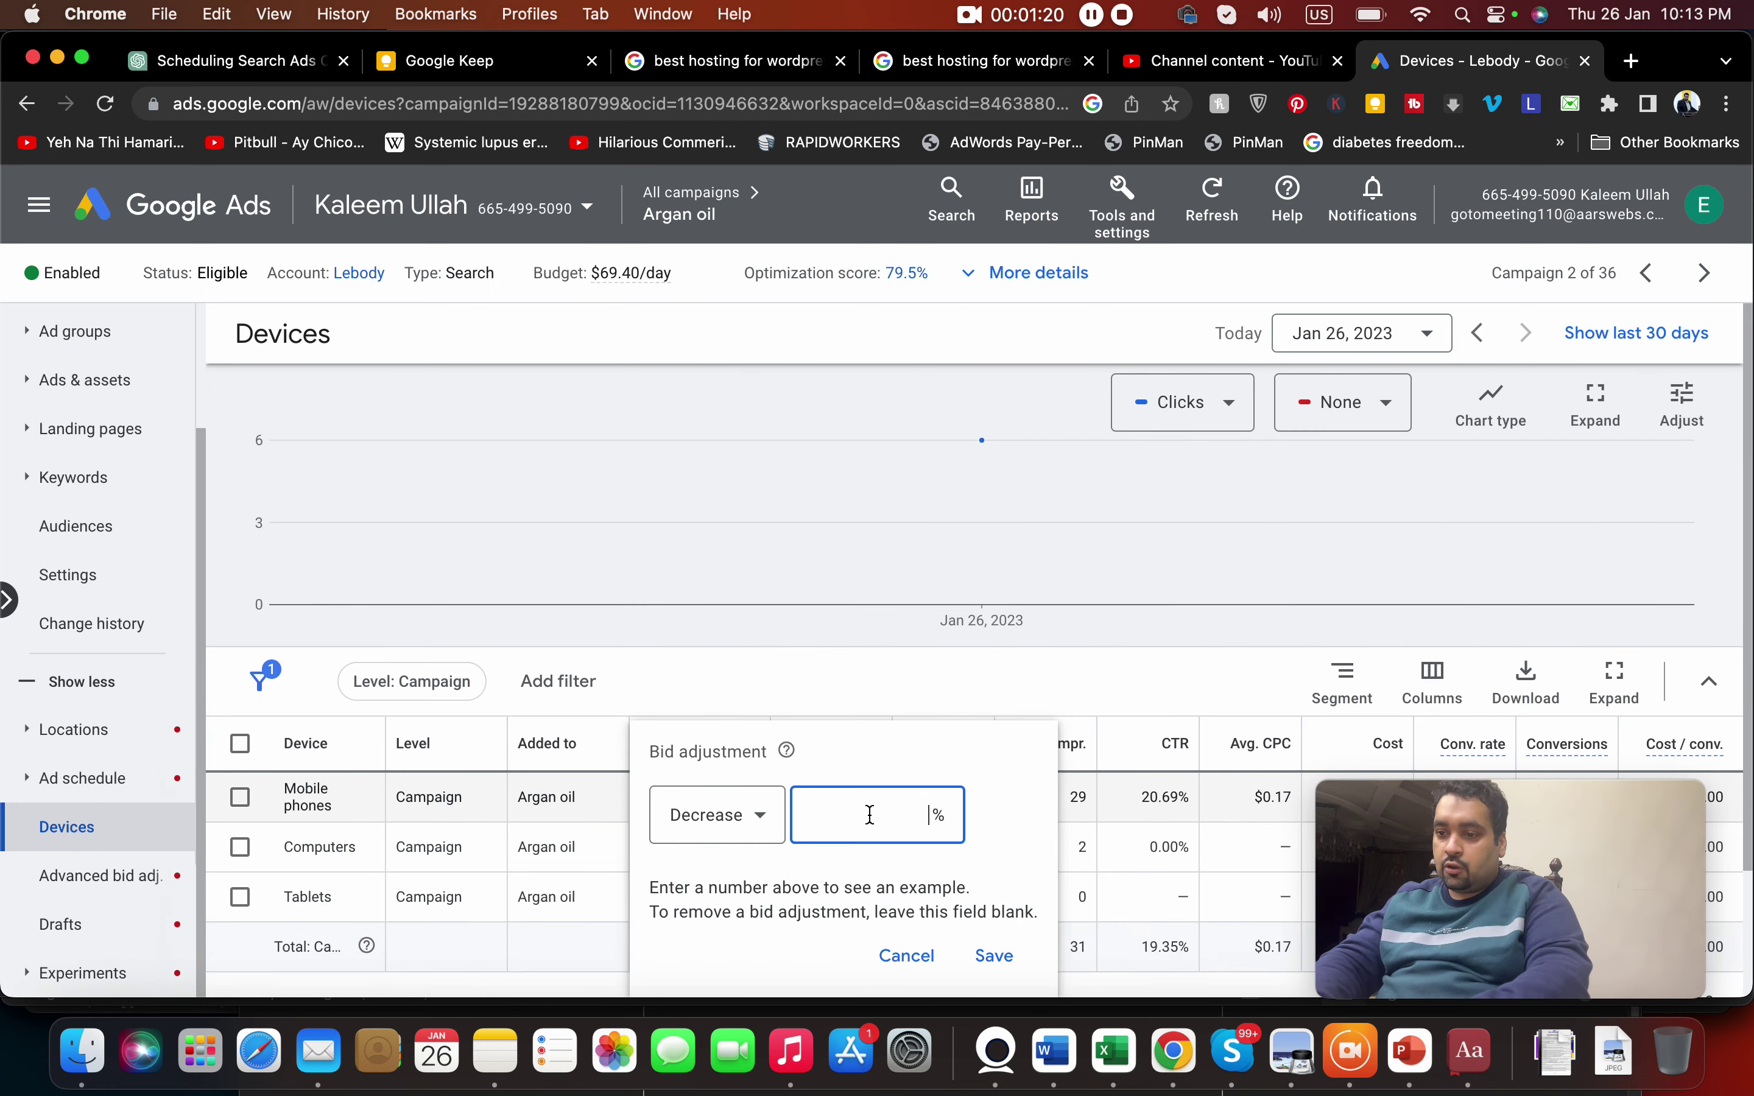
text(1.)
key(BackSpace)
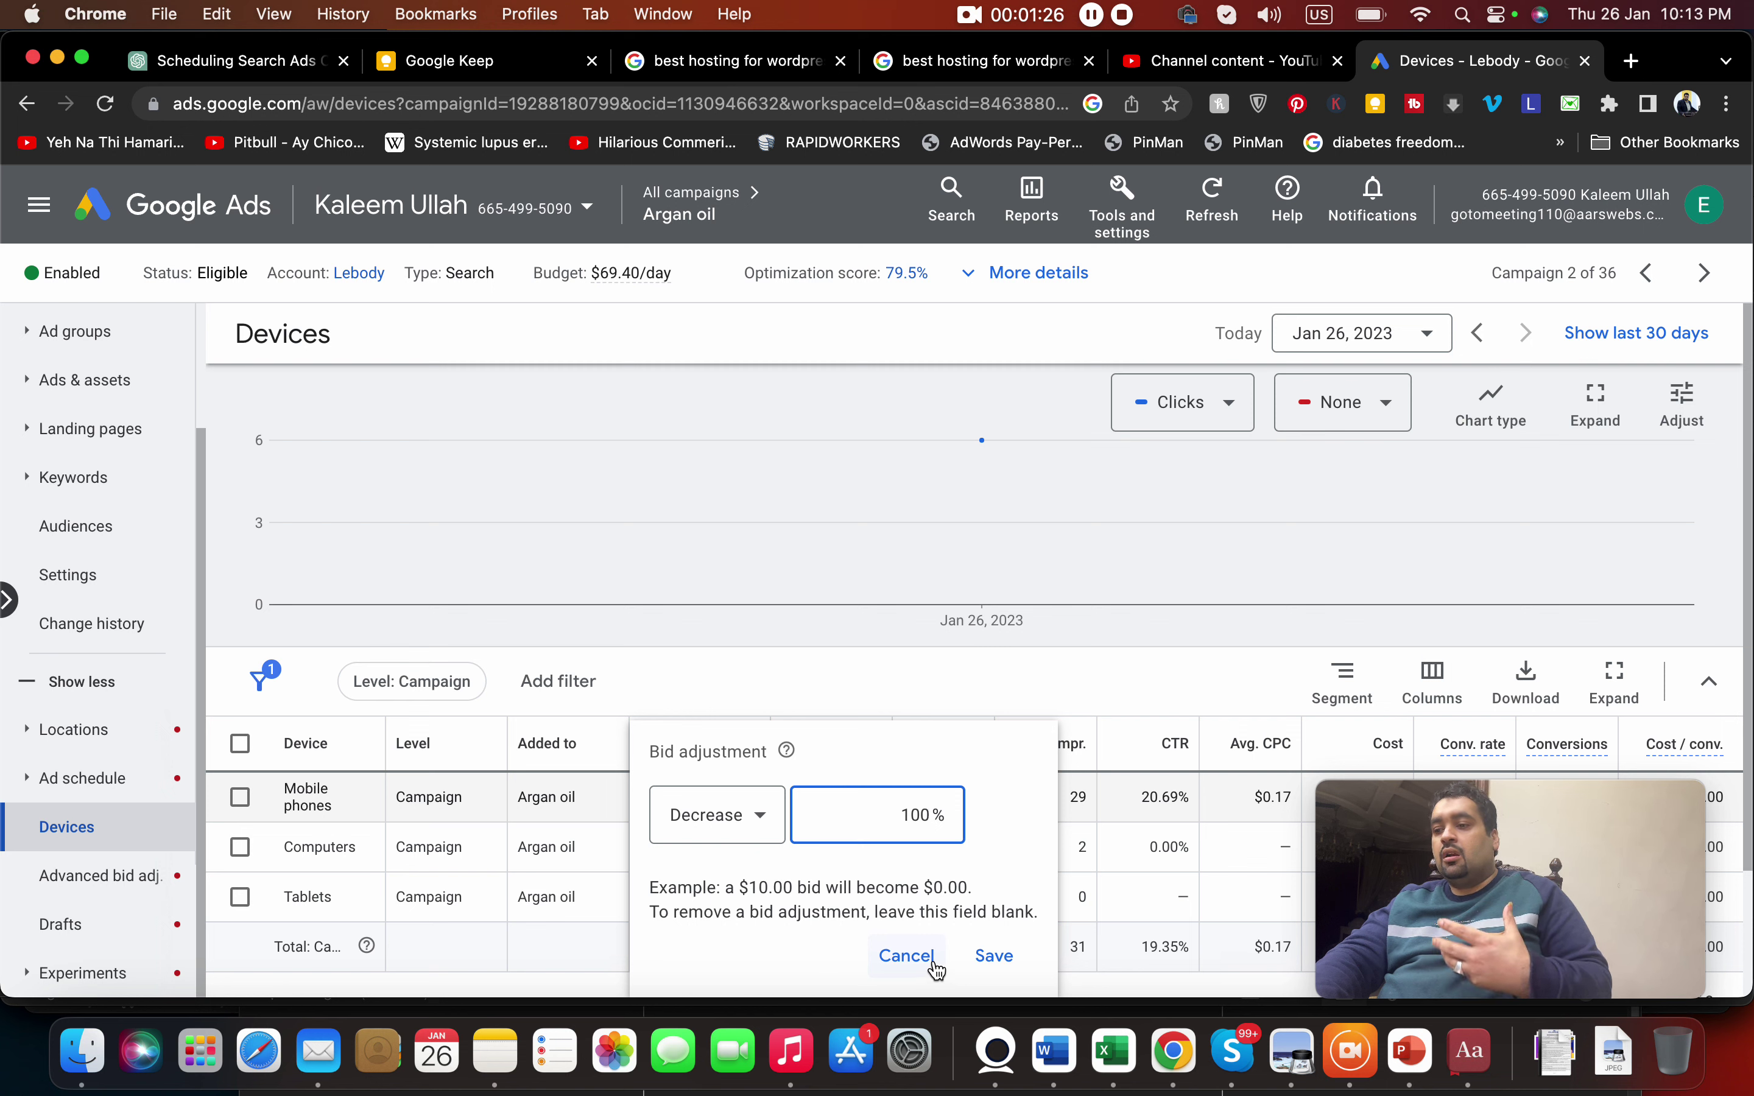
click(906, 956)
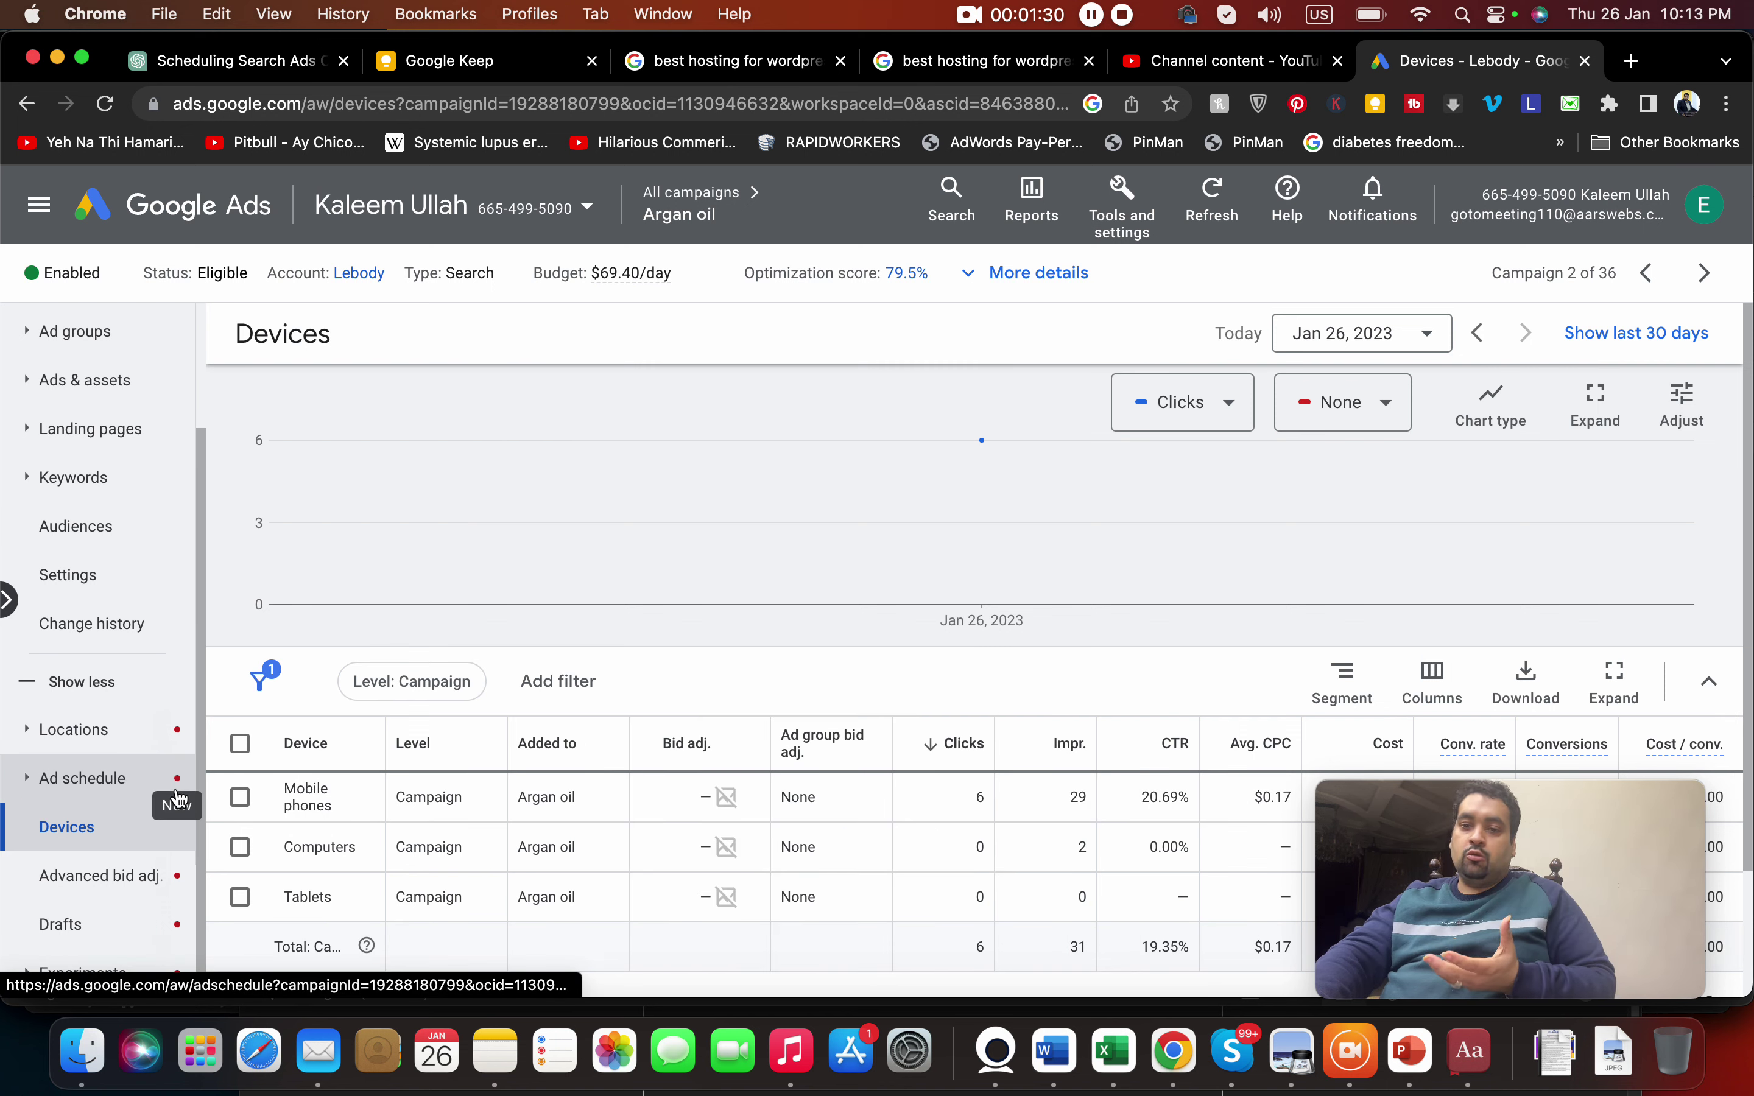
click(175, 780)
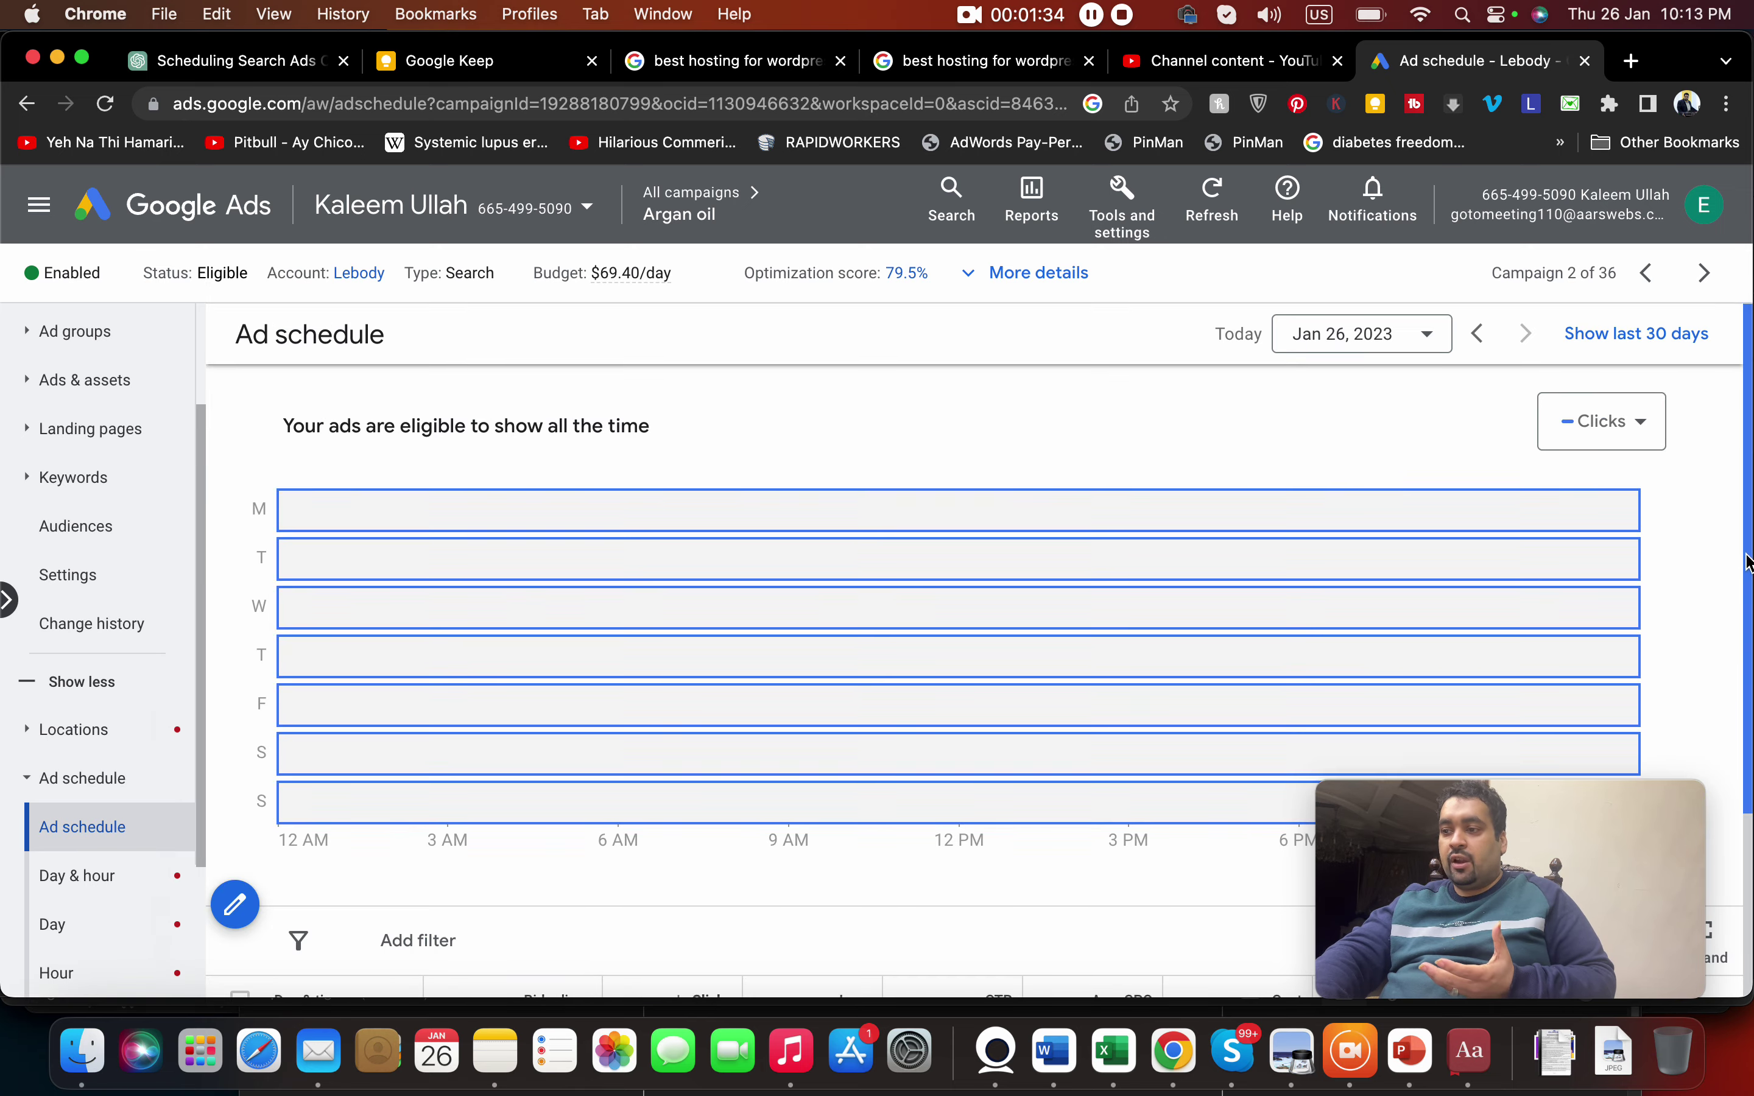
- Change the ad schedule to a single Saturdays - Sundays row and save it
scroll(1435, 541, down, 4)
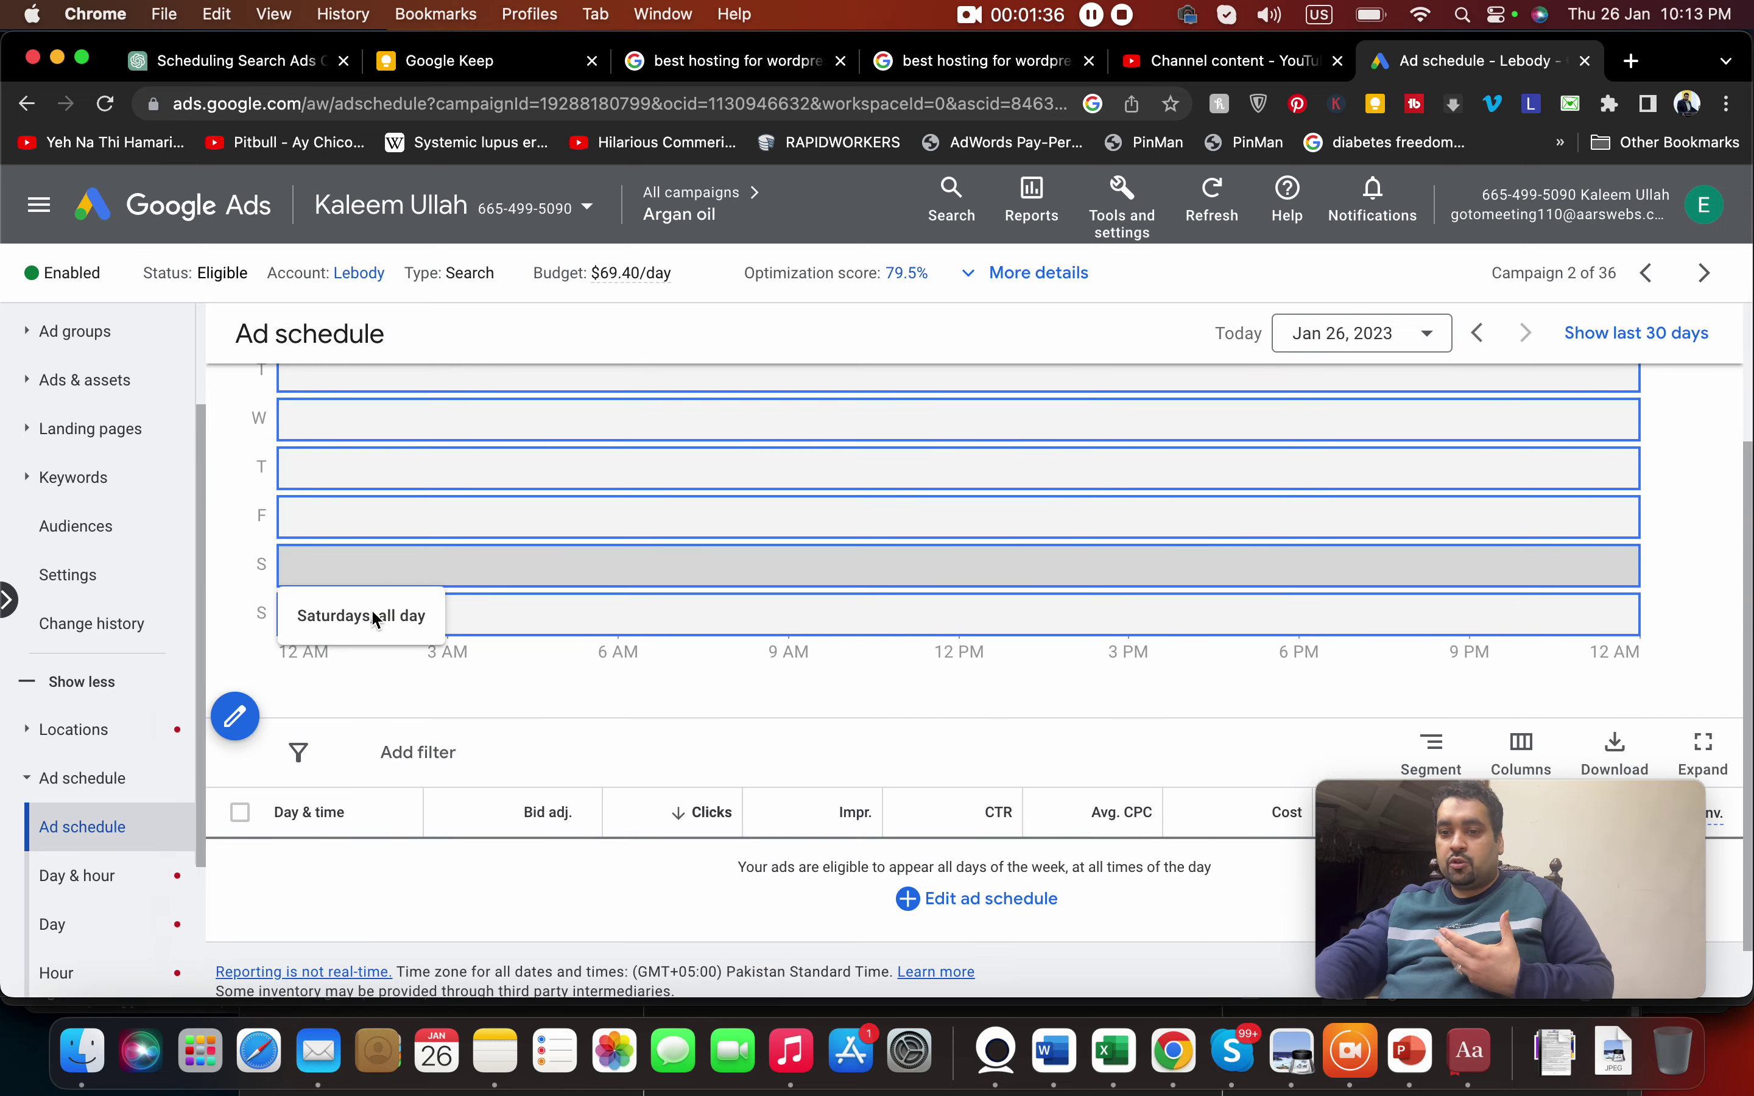
click(236, 716)
click(386, 502)
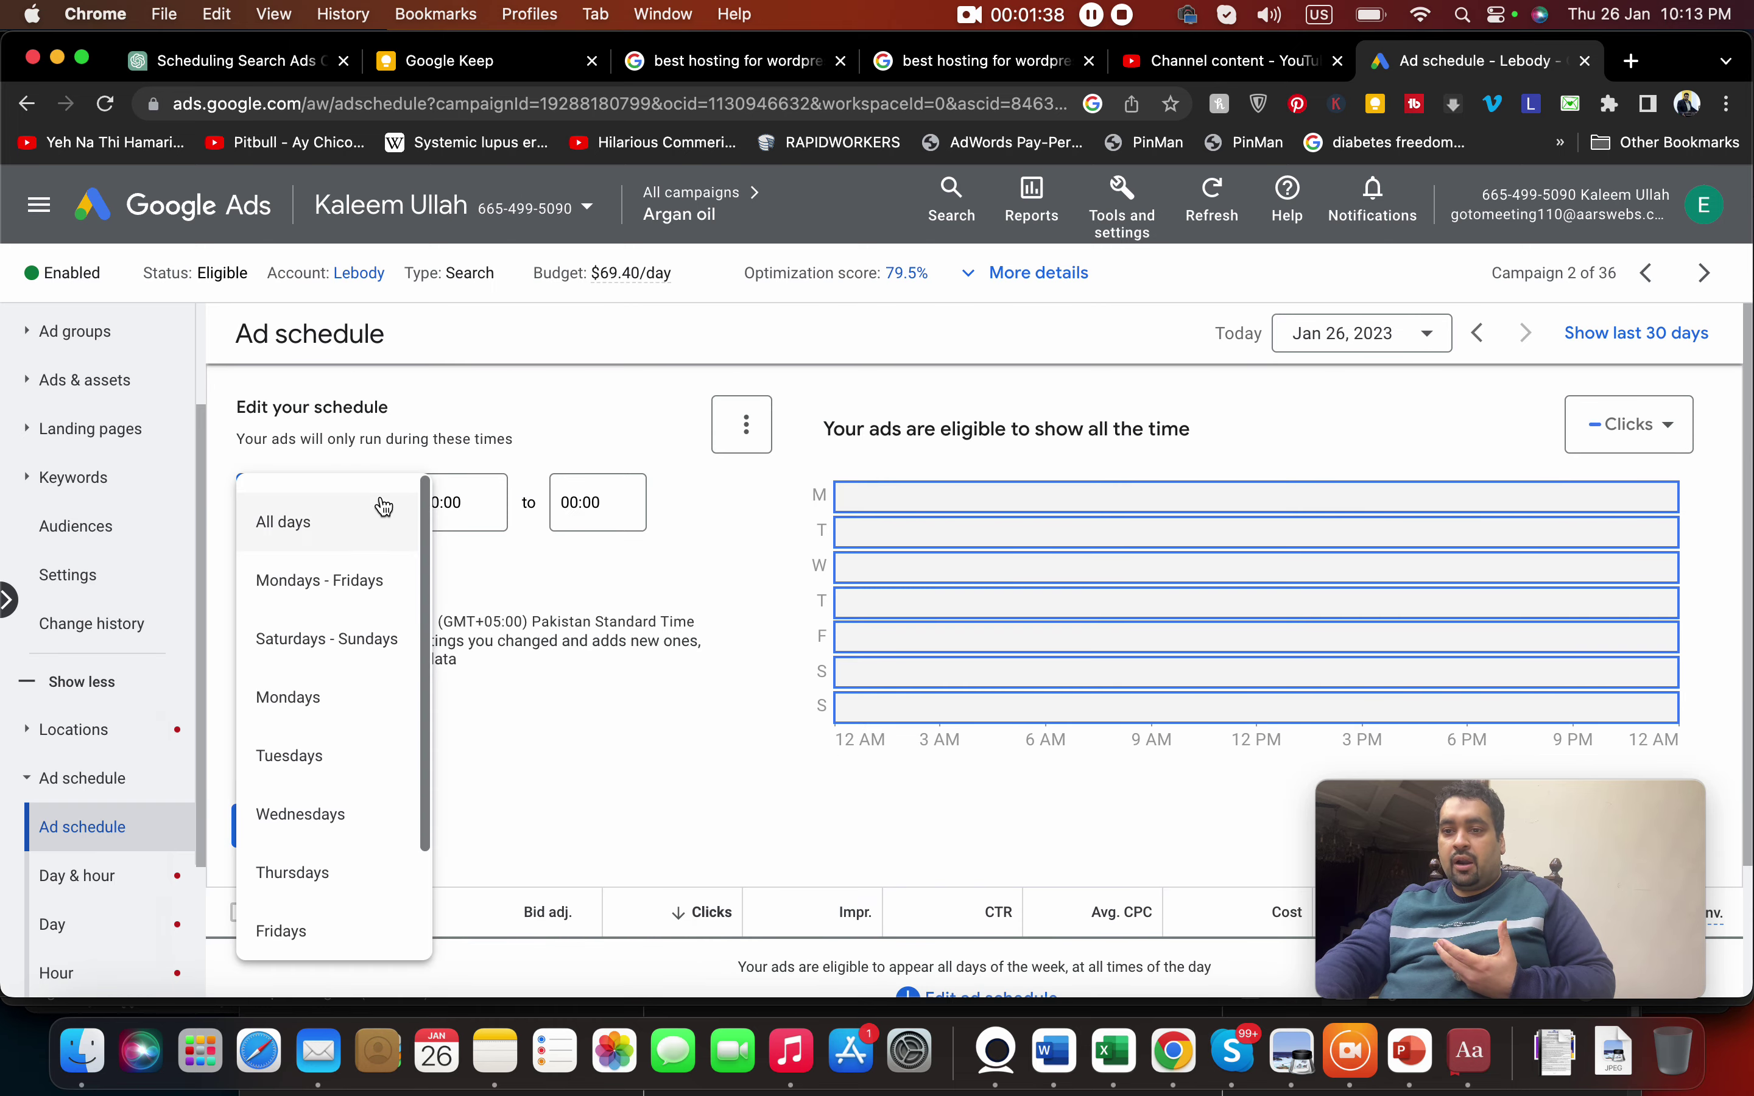
click(365, 591)
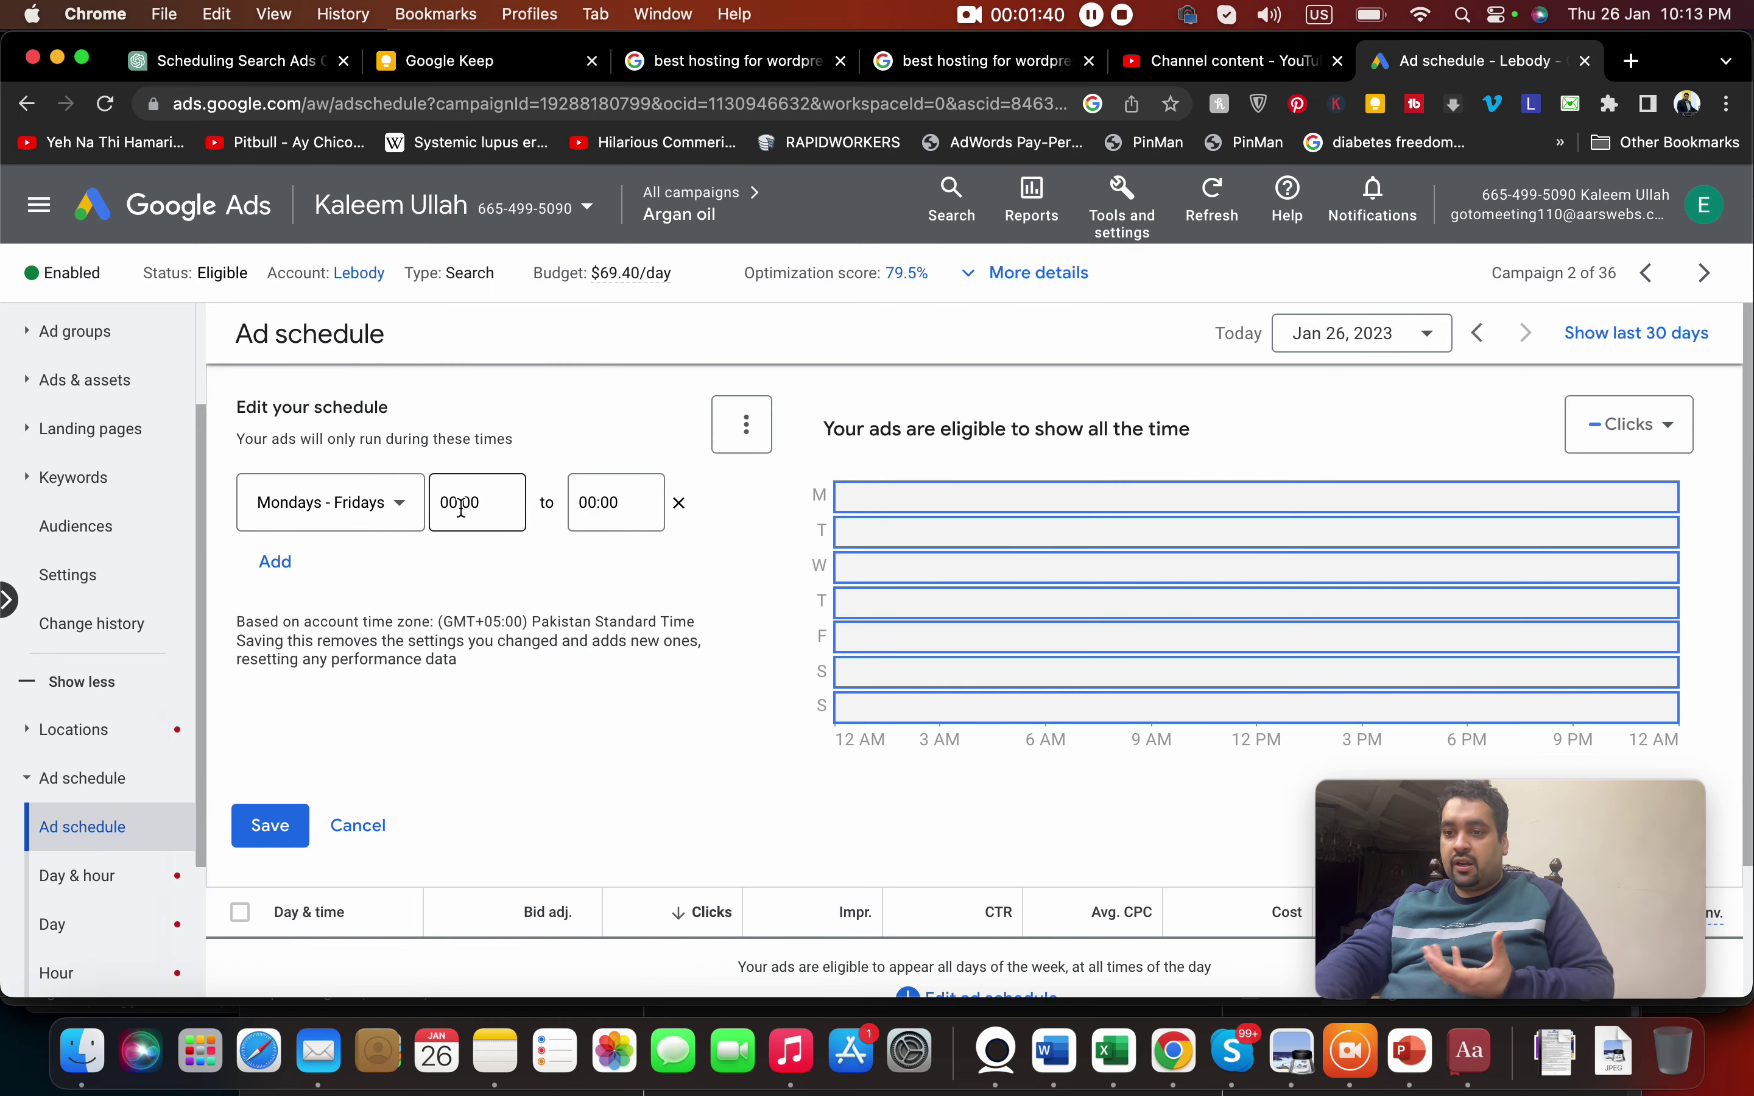
click(297, 564)
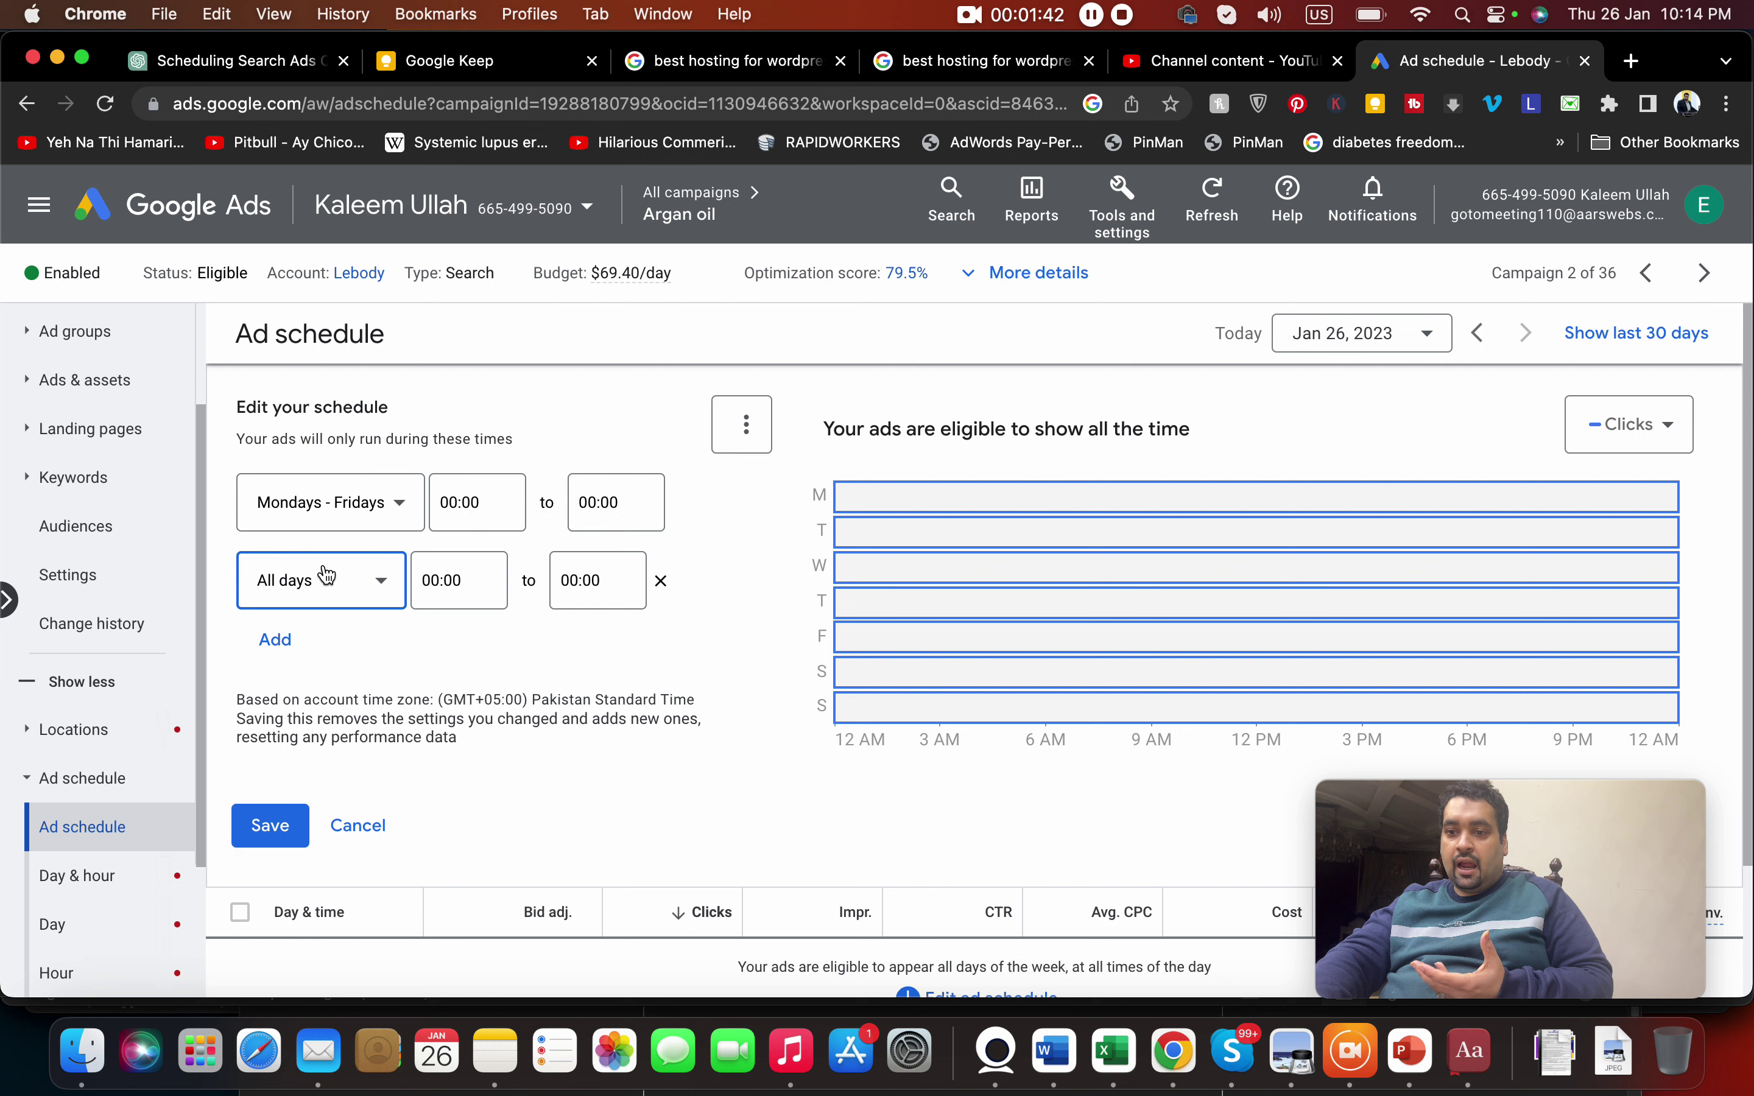
click(365, 601)
click(373, 674)
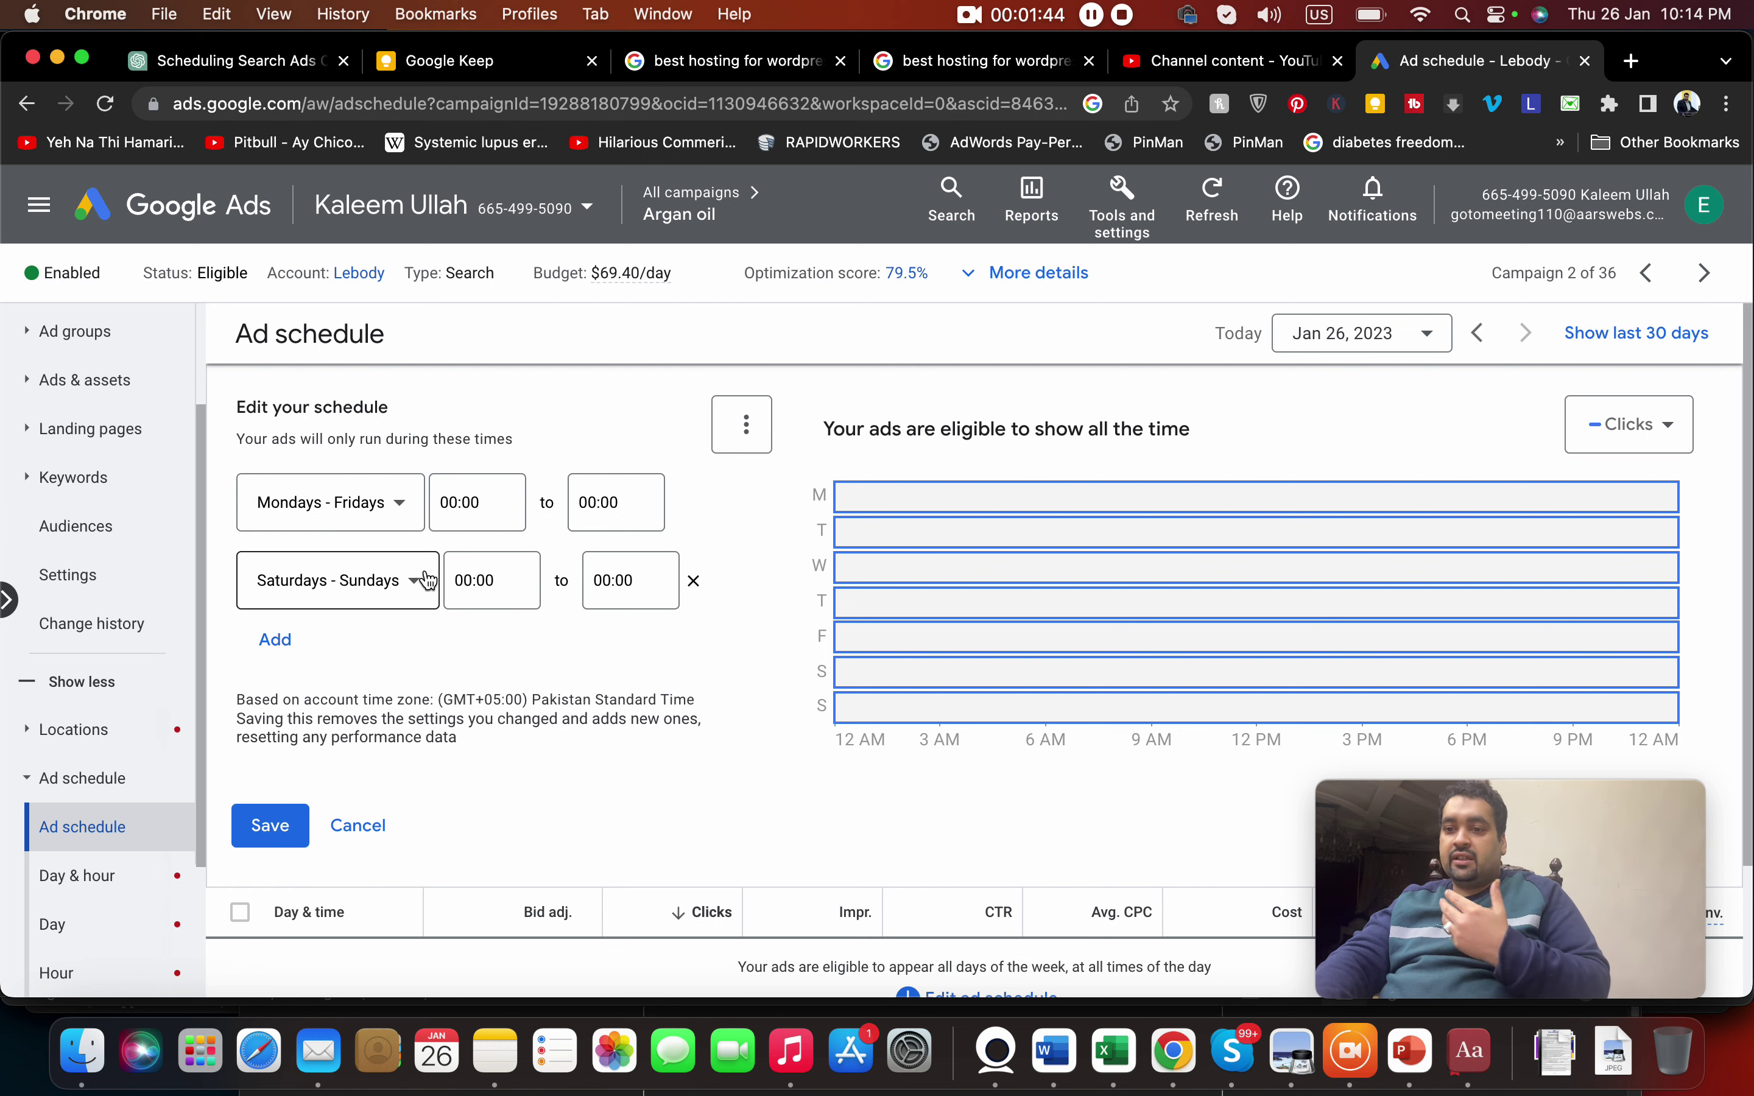
click(679, 503)
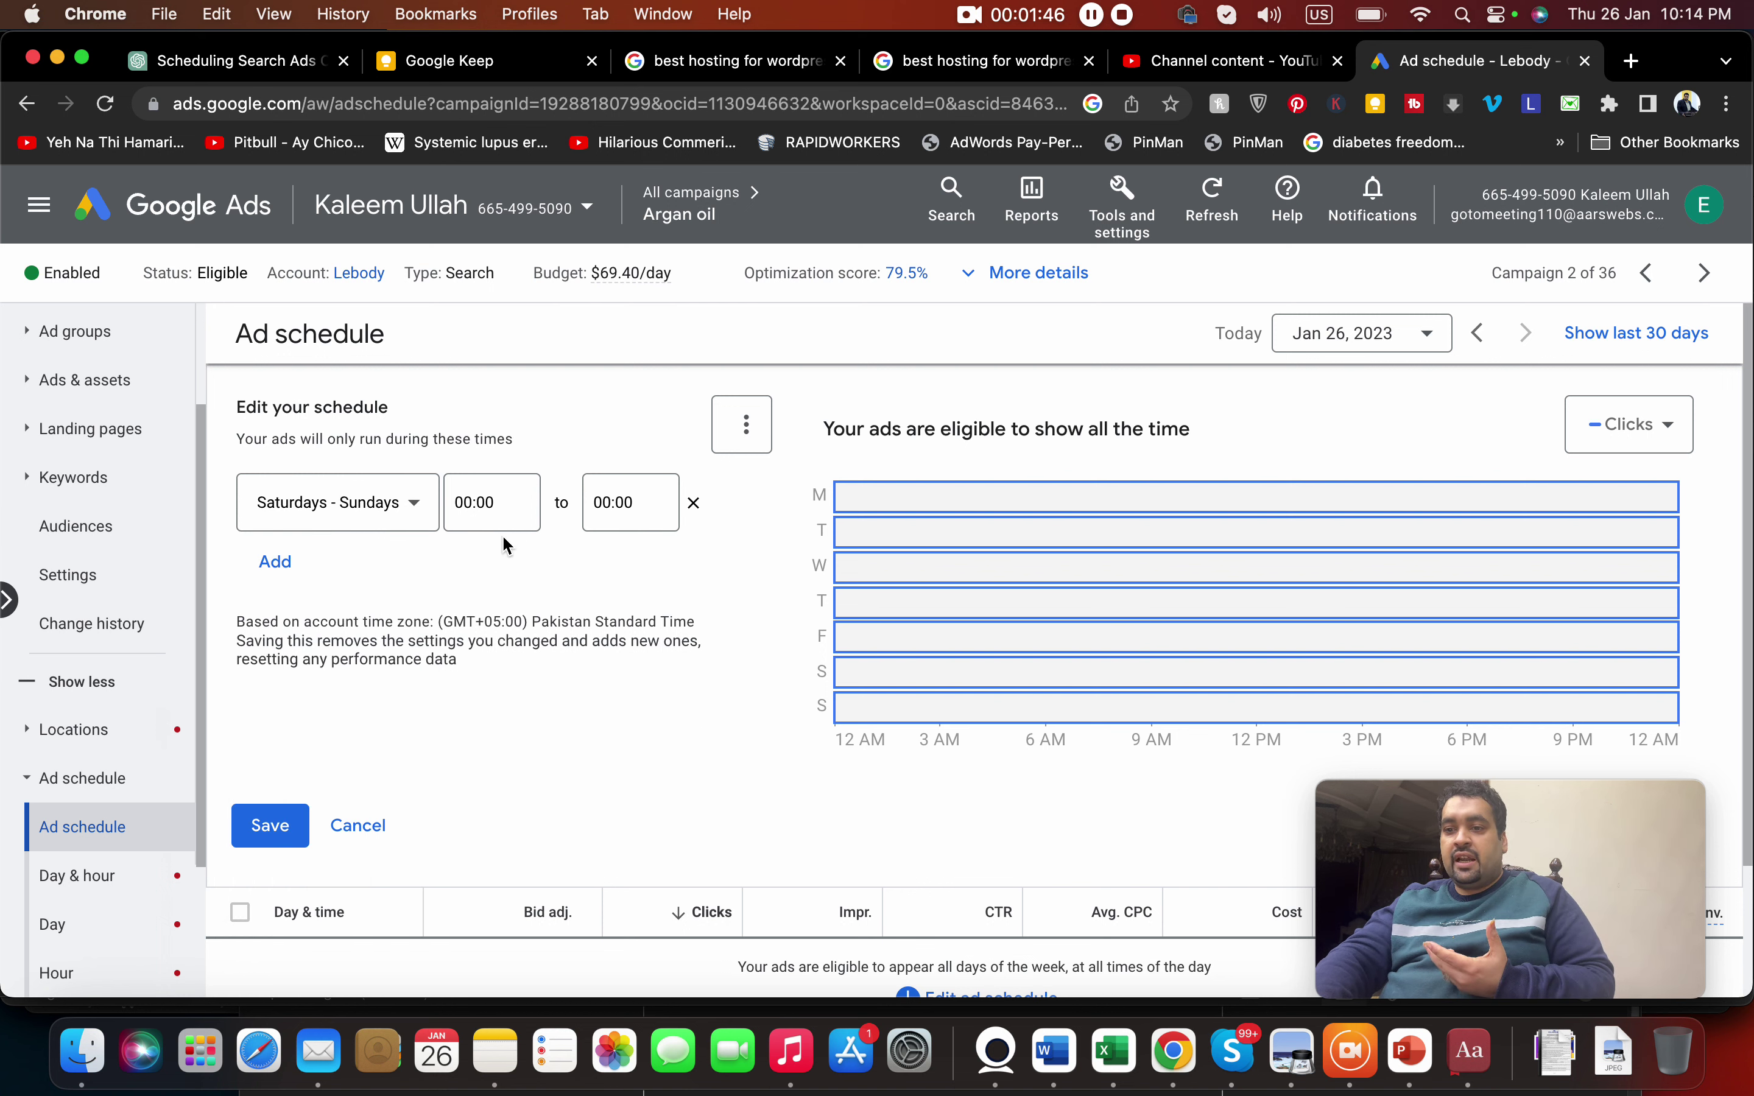
click(255, 815)
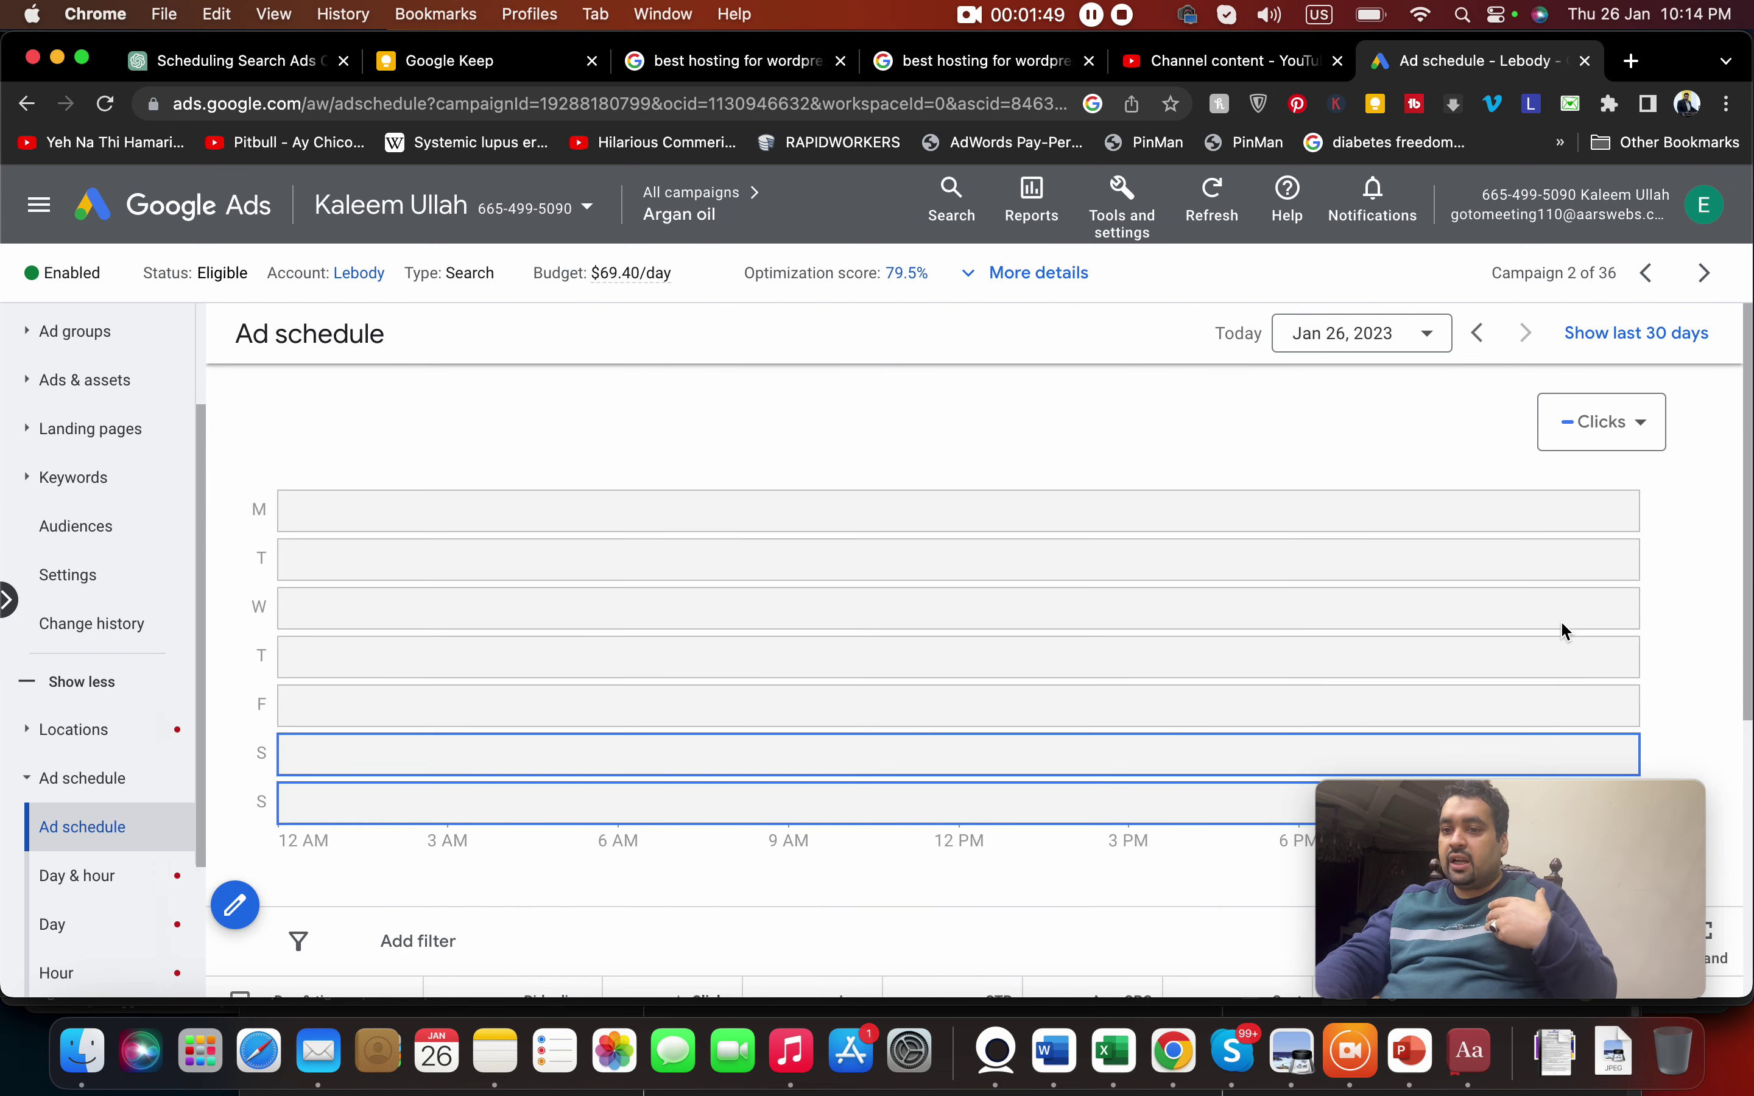
- Remove both weekend ad schedules and return to the Word document
scroll(1747, 790, down, 2)
scroll(1746, 790, down, 2)
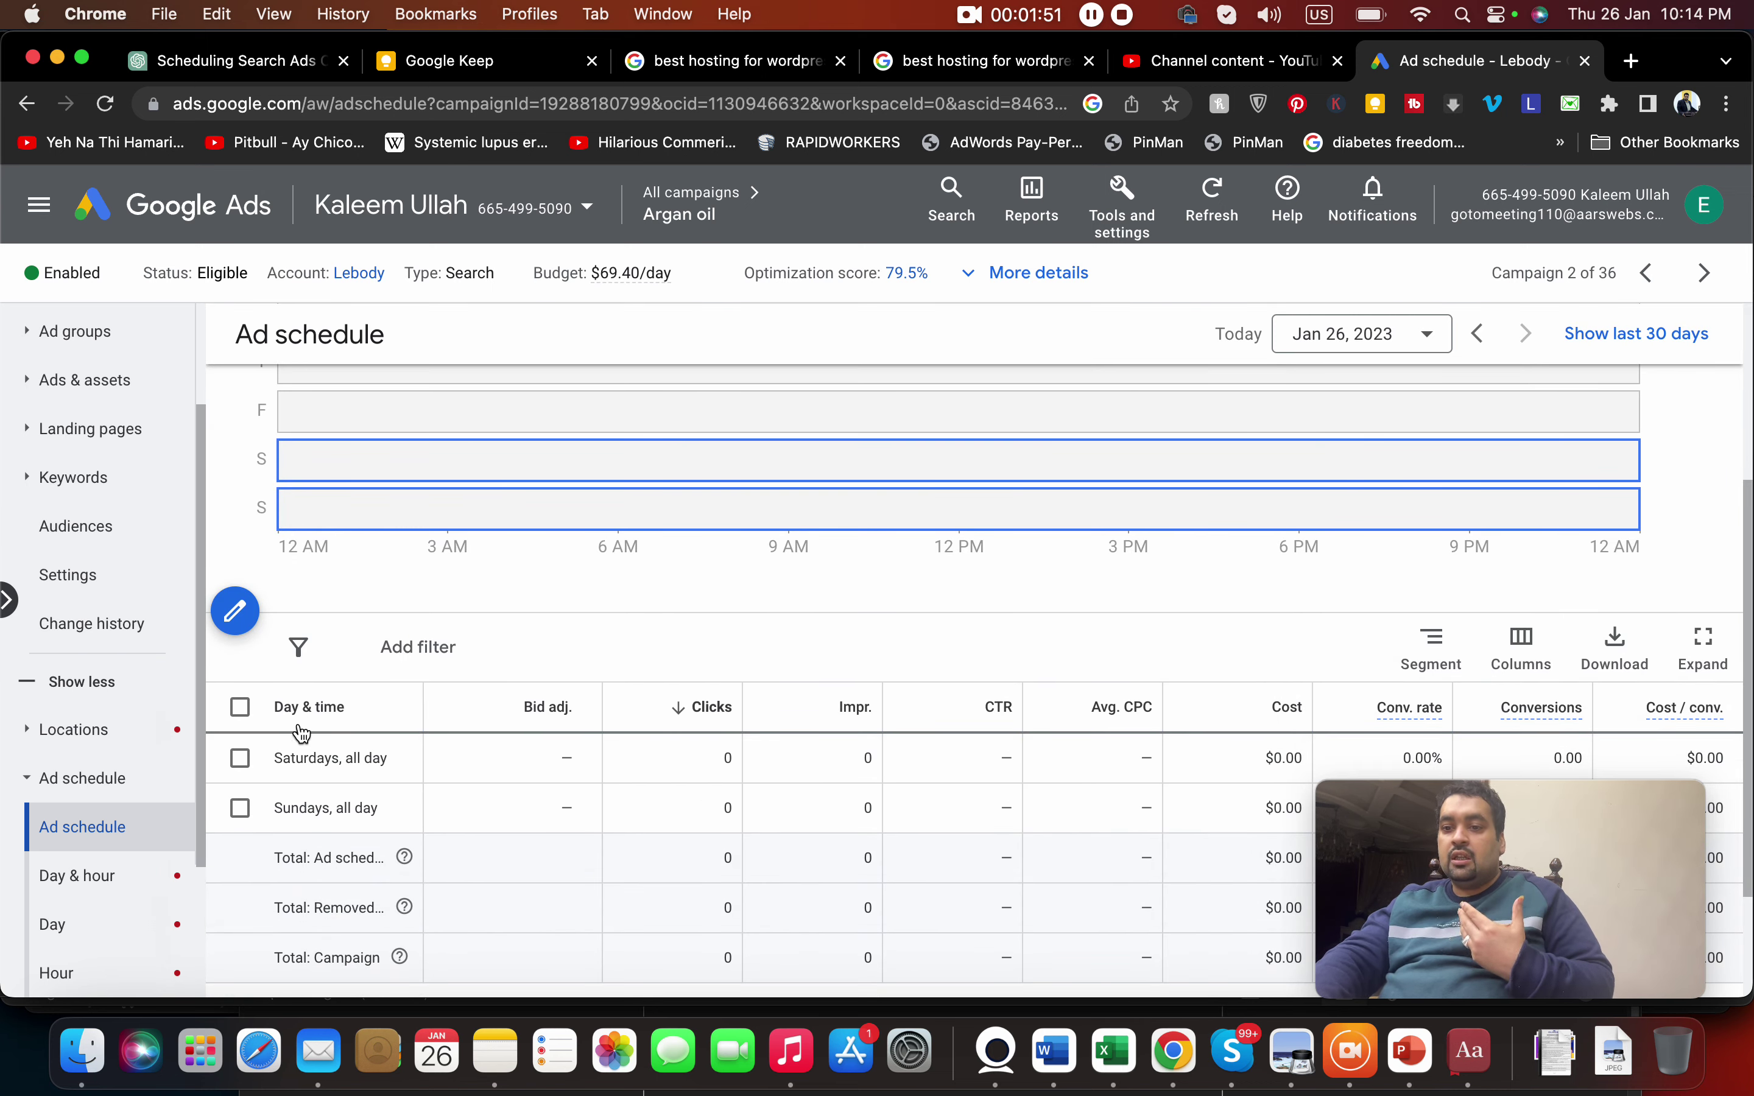
click(241, 709)
click(391, 646)
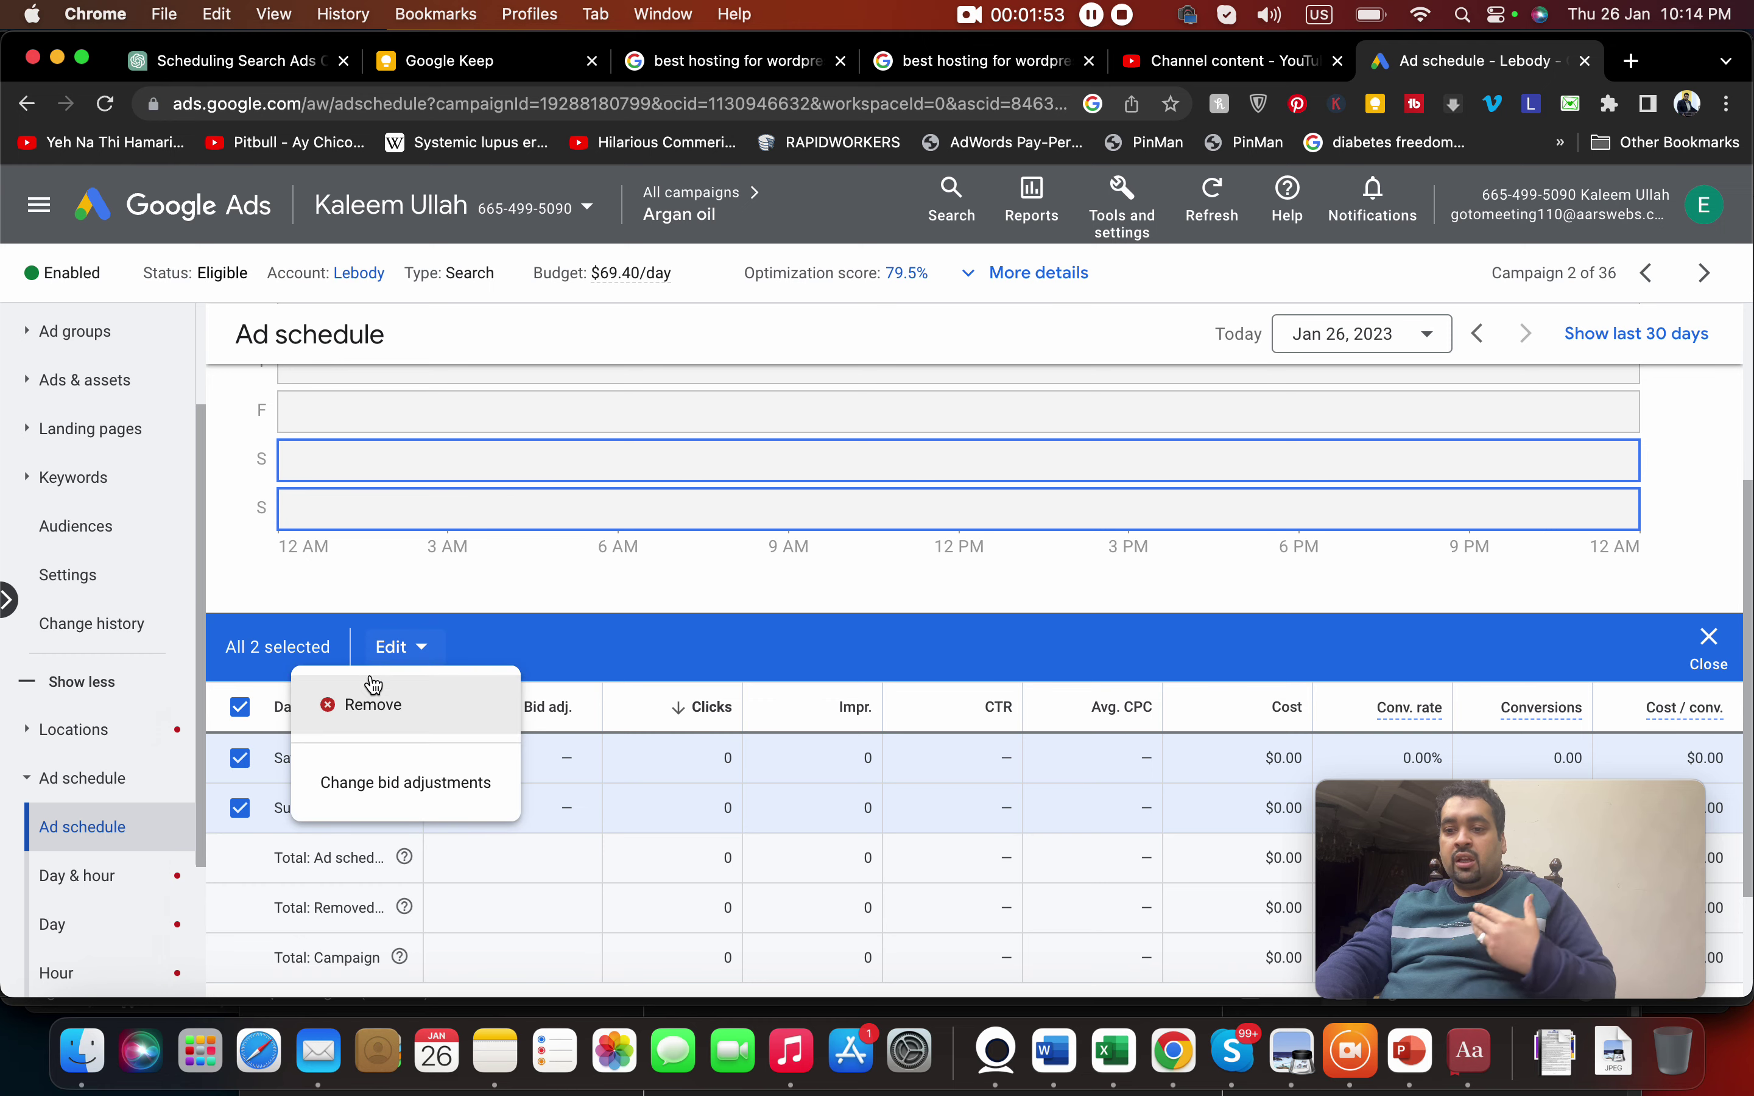
click(372, 685)
click(1114, 626)
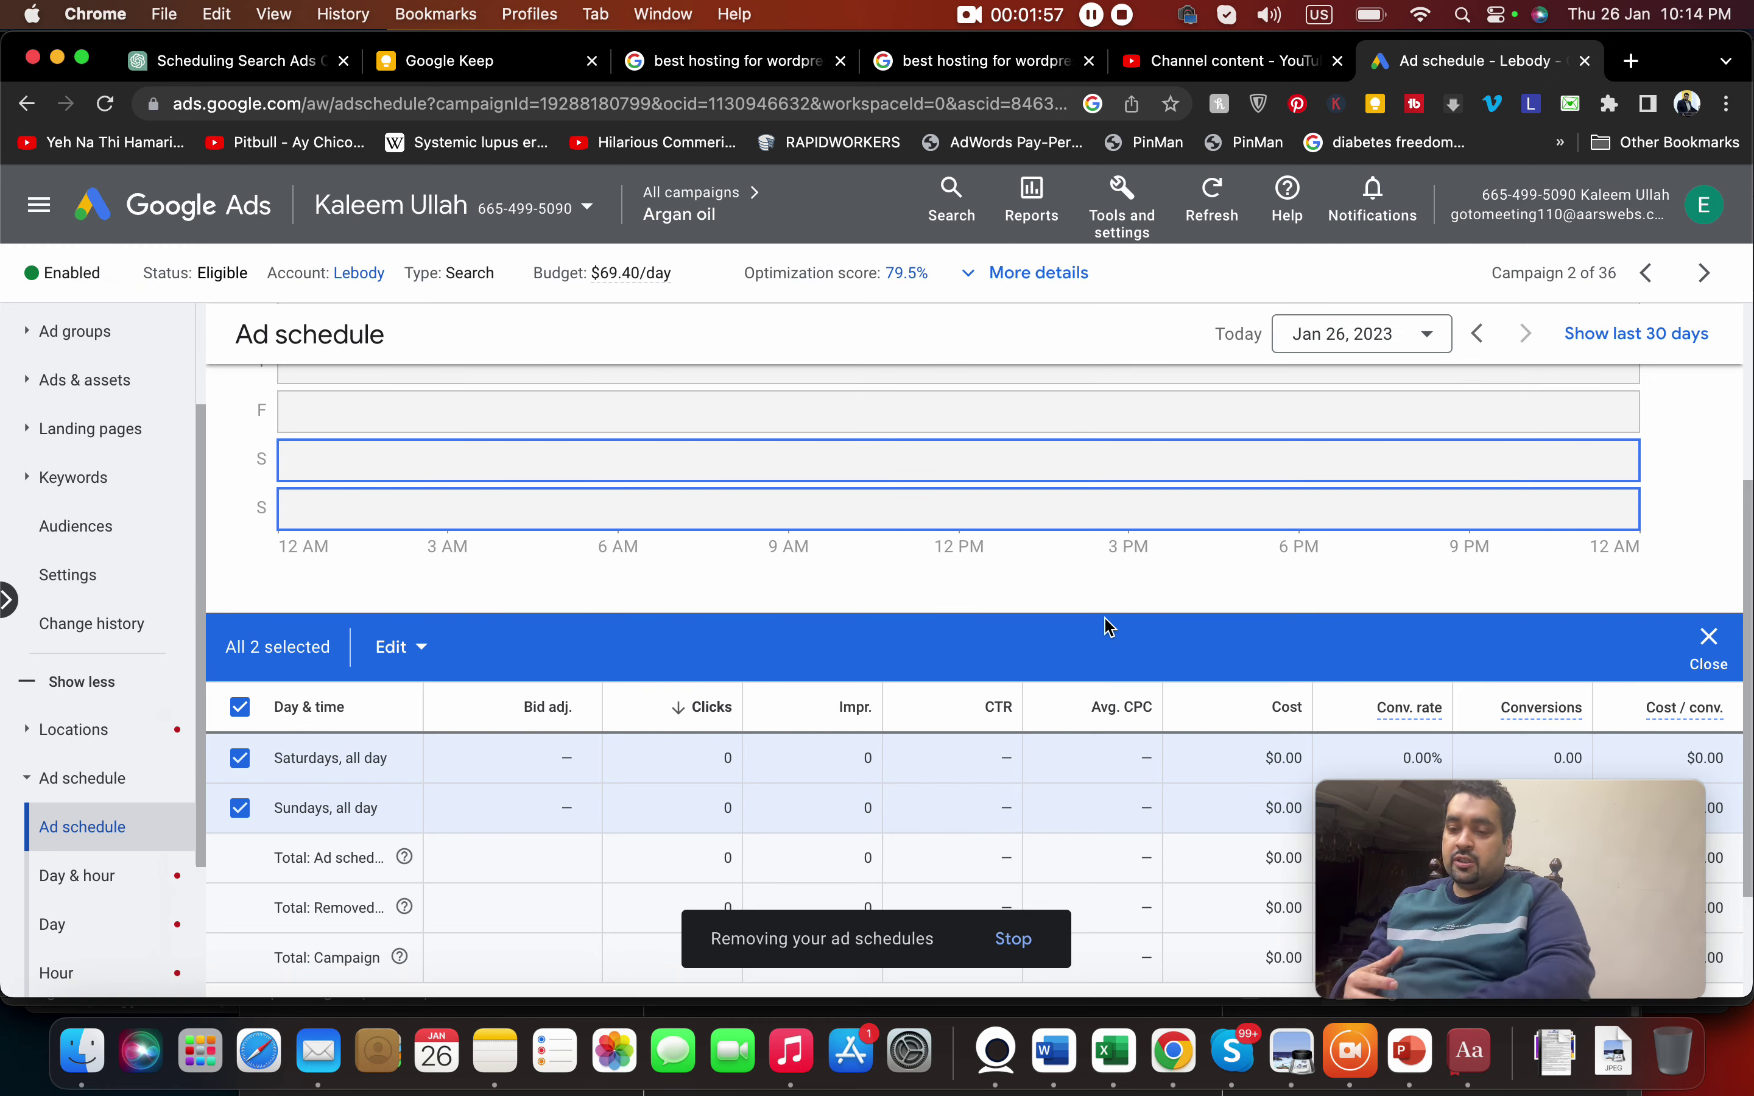
key(super+Tab)
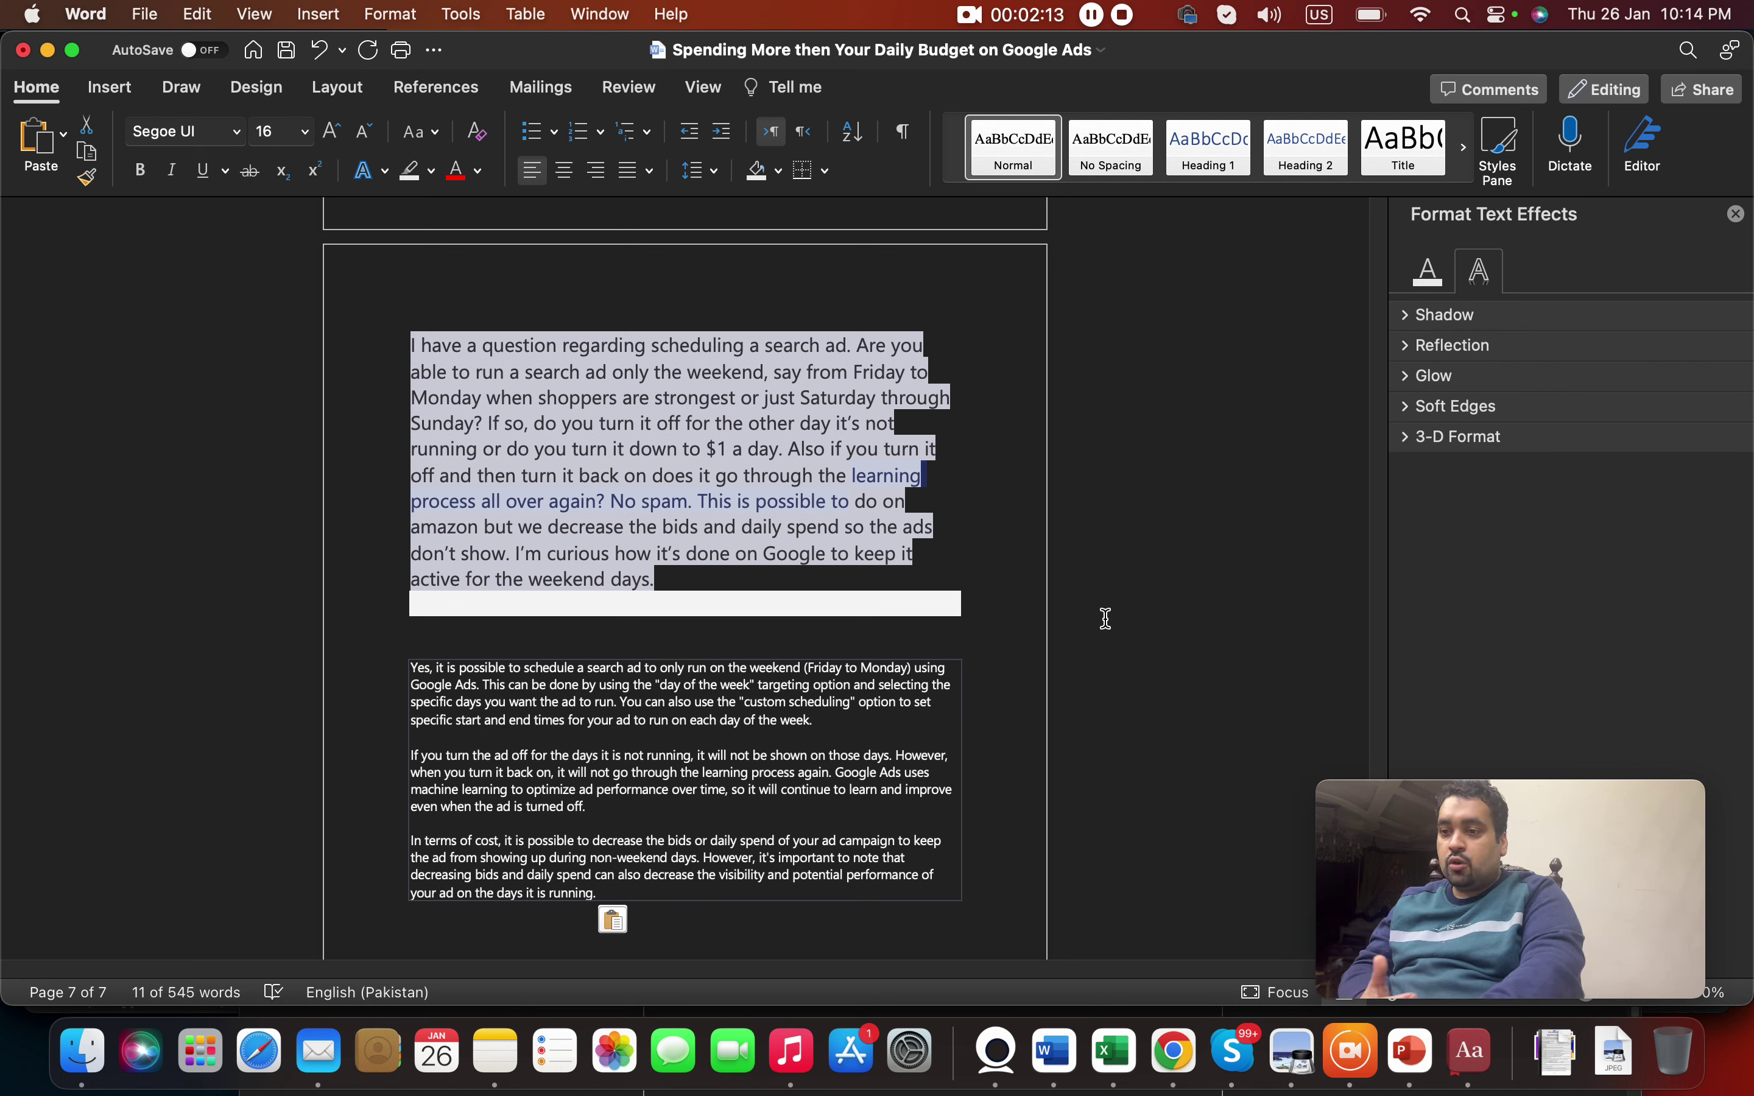
- Deselect the question text in Word and go back to the Google Ads Ad schedule page
click(623, 468)
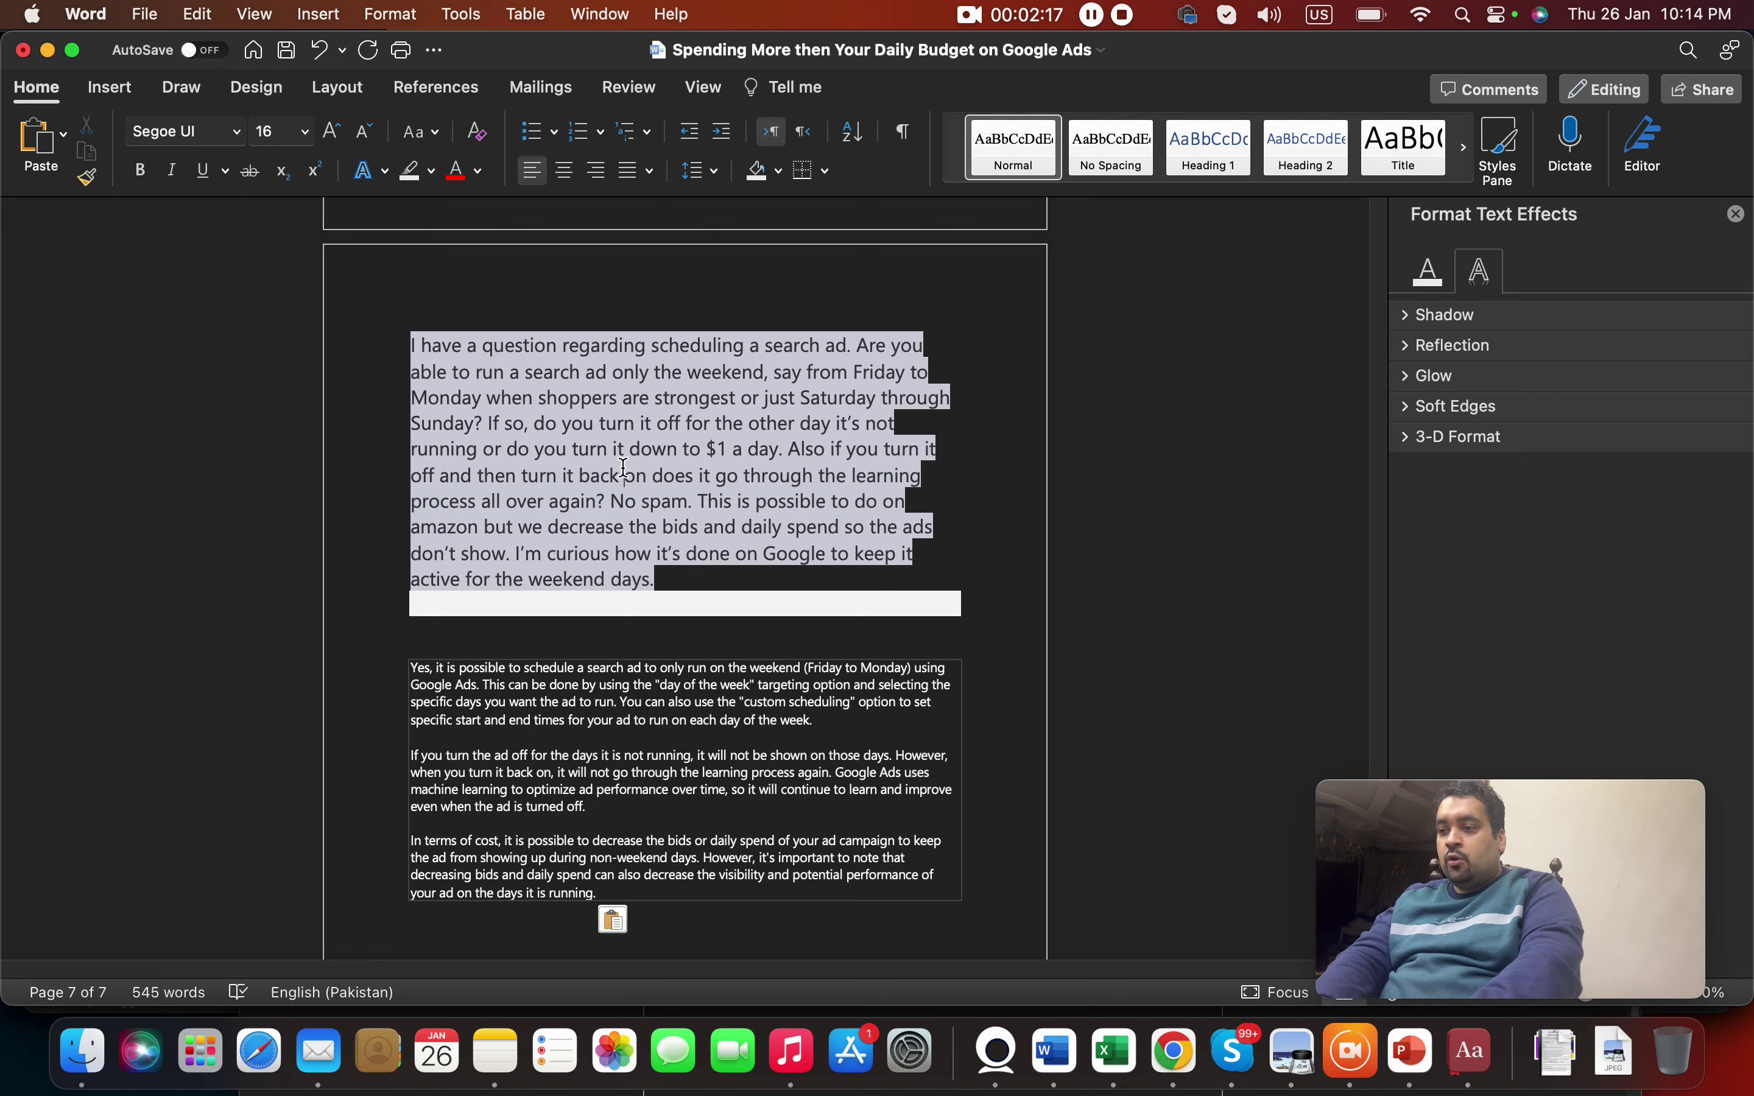
key(super+Tab)
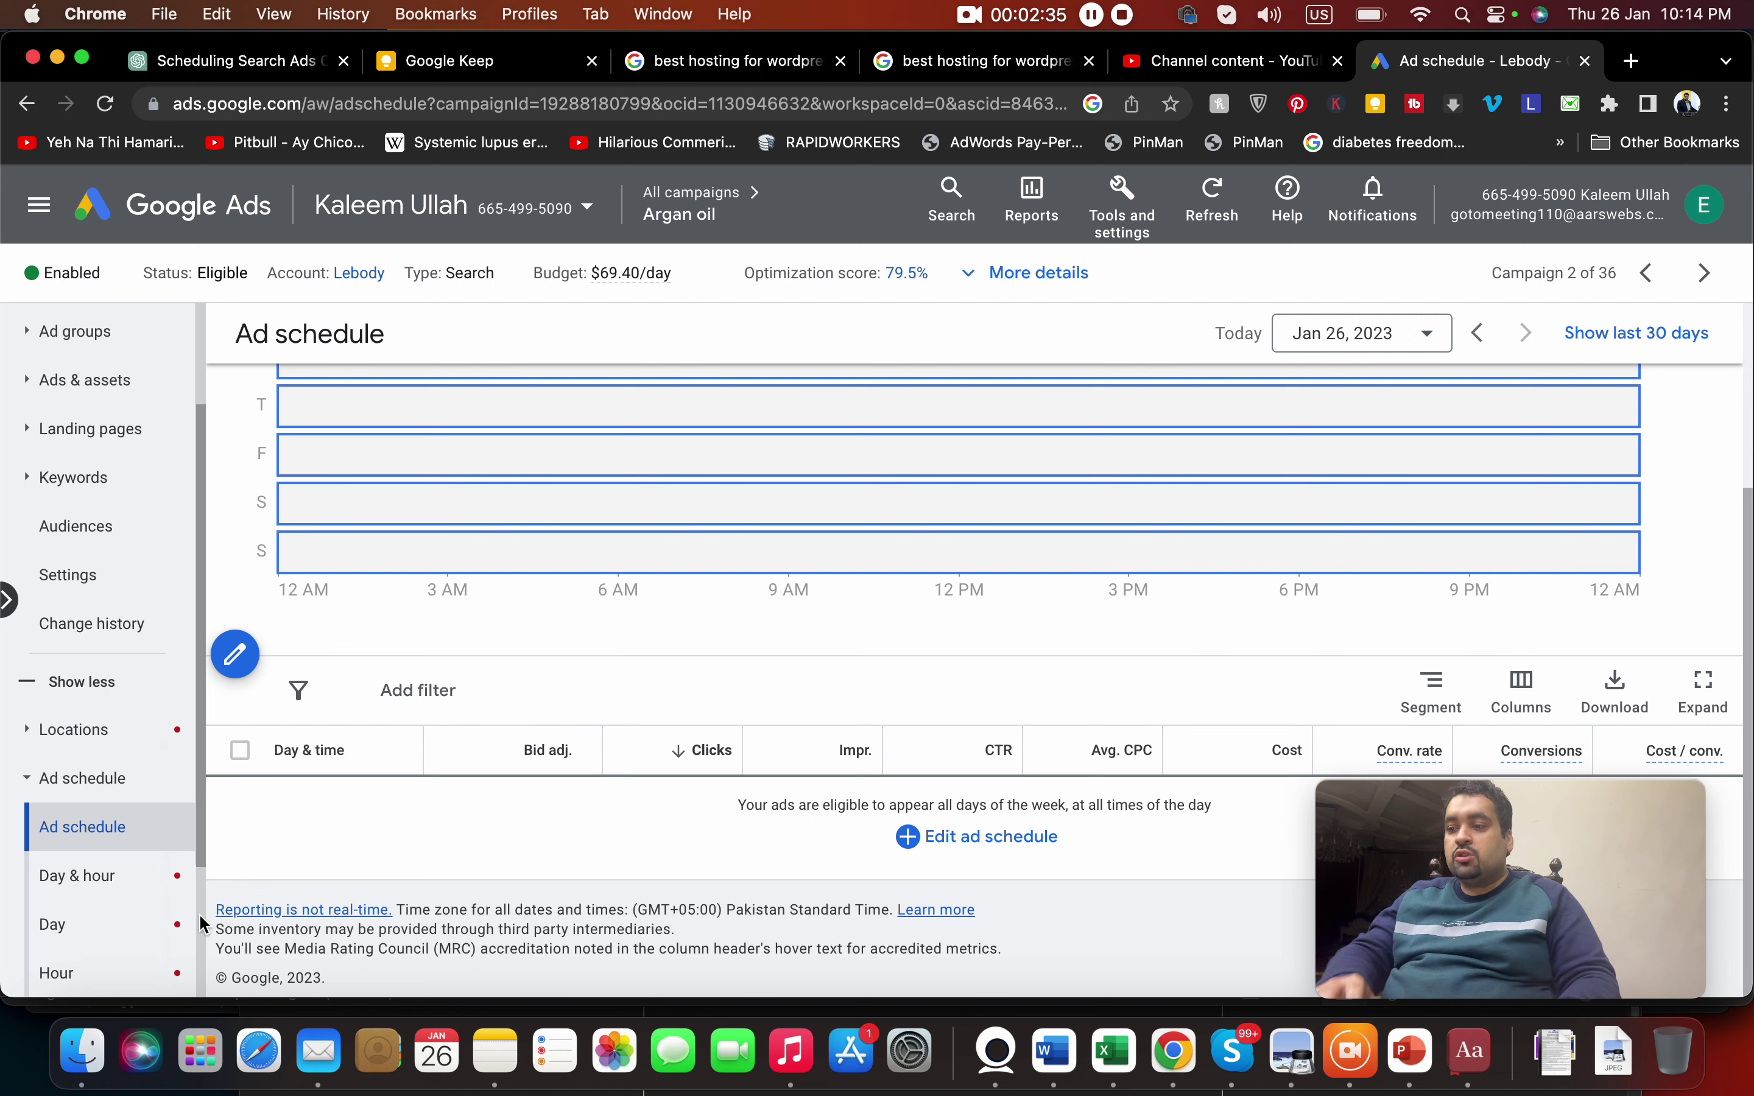
mouse_move(1324, 790)
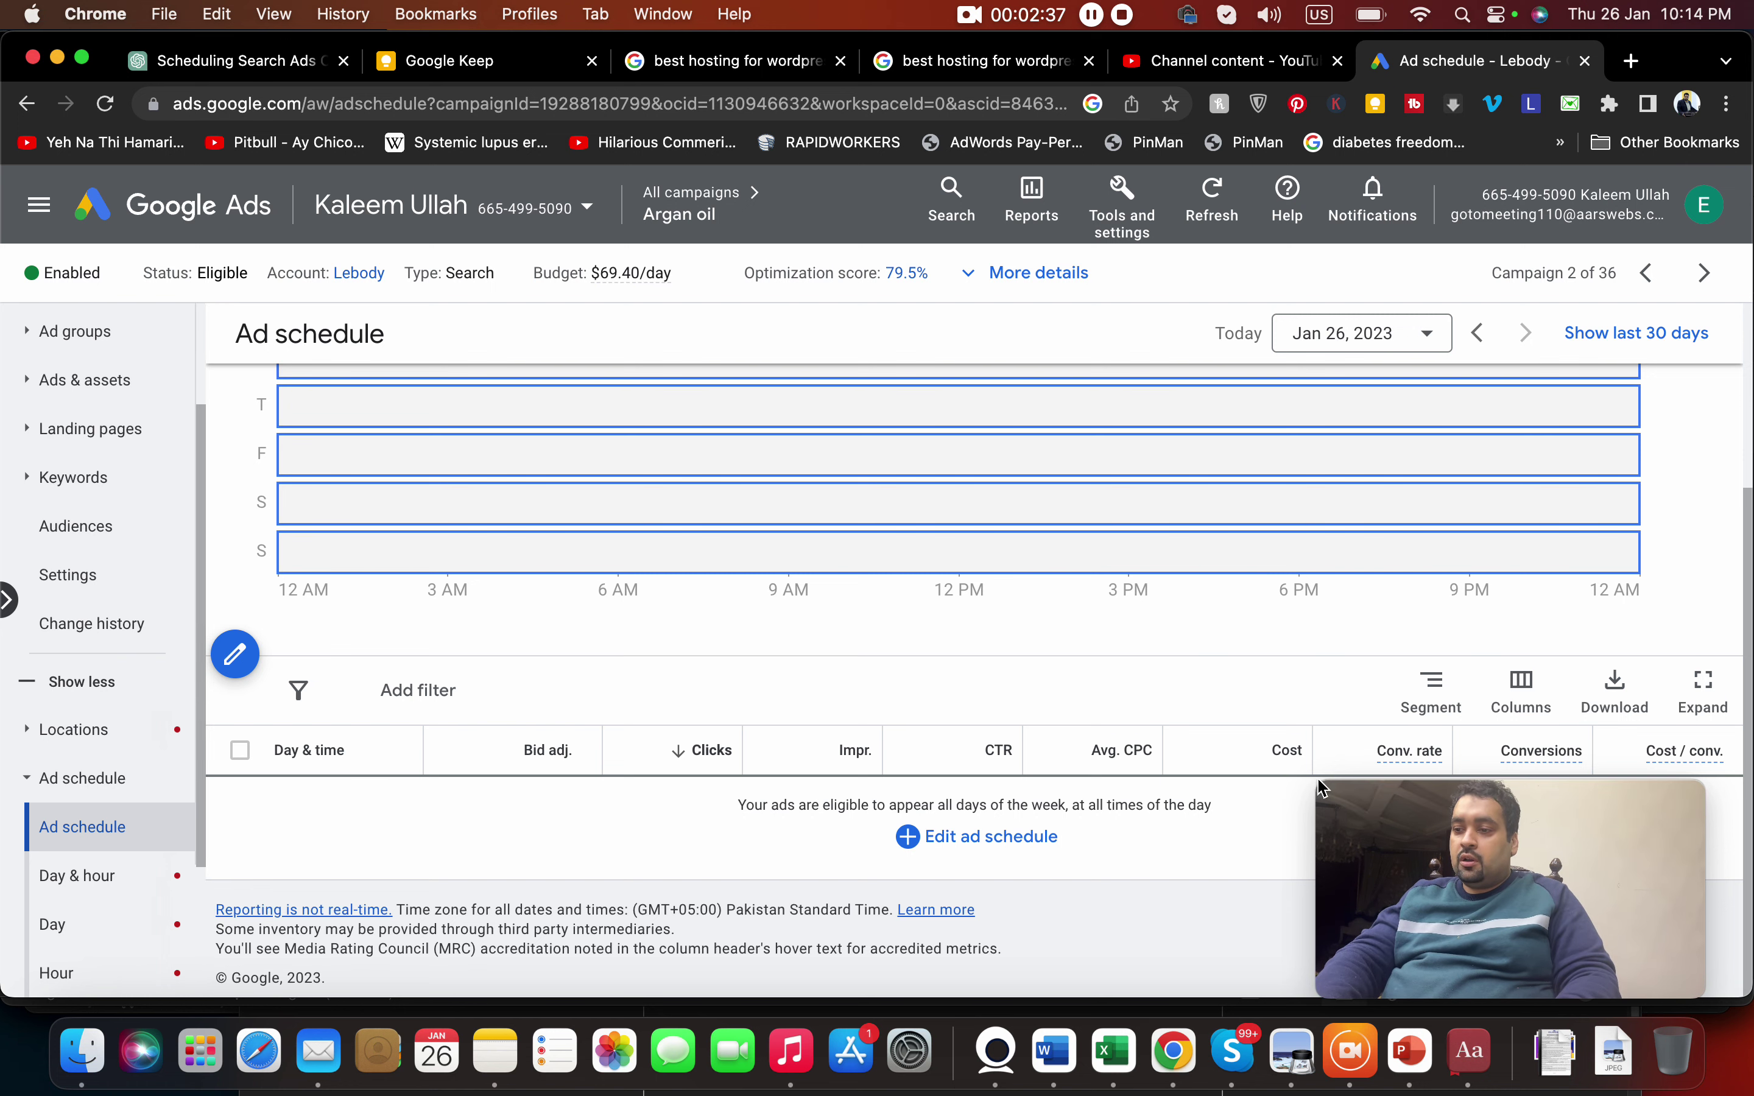